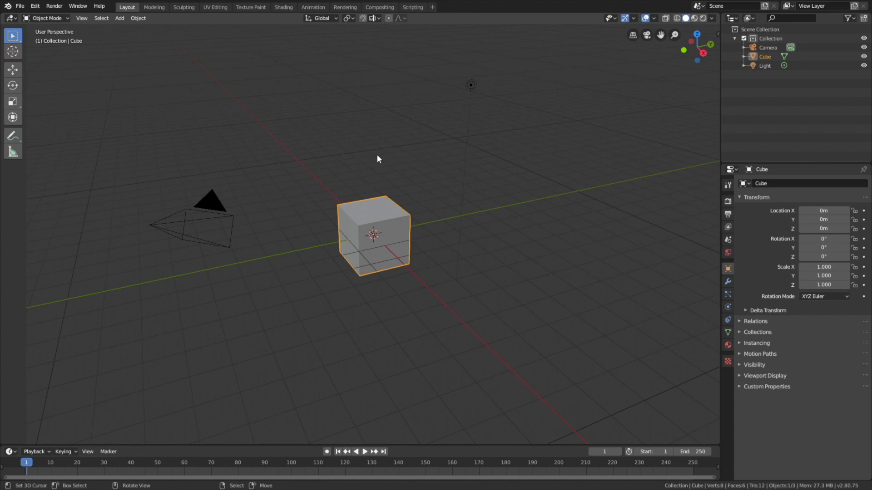
Add an Ocean modifier to the default cube.
{"action": "left_click", "coordinate": [728, 282]}
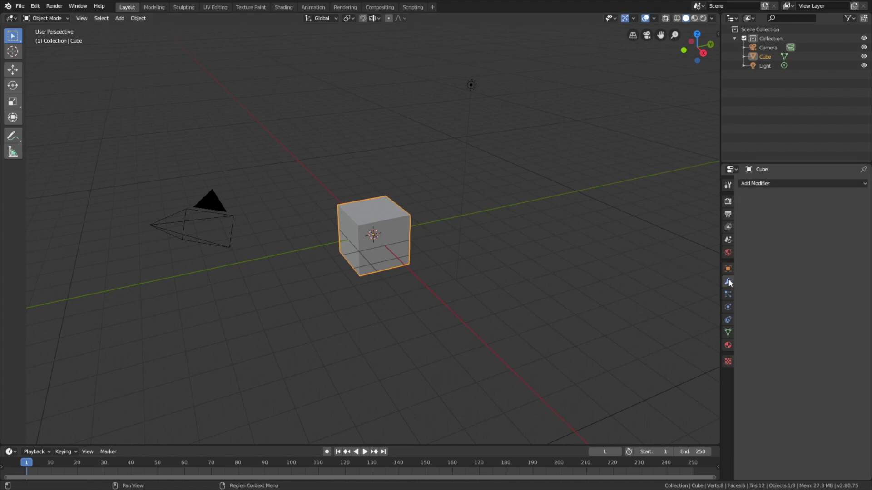
{"action": "left_click", "coordinate": [760, 184]}
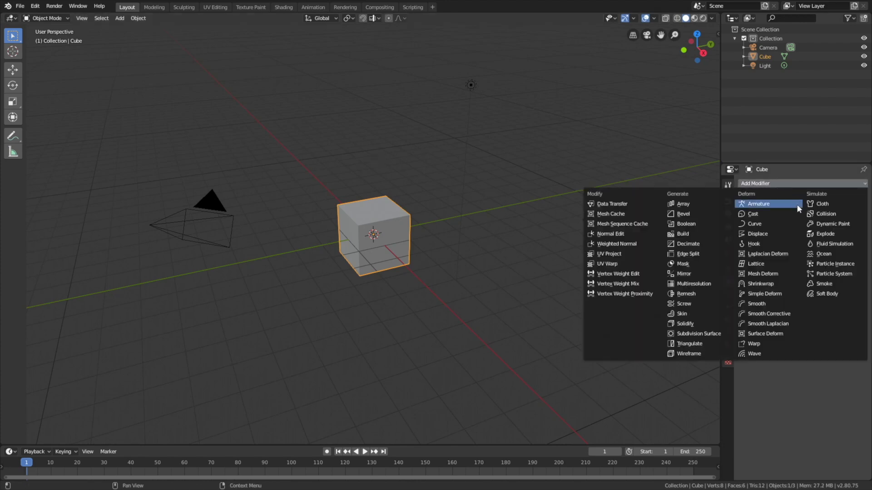
{"action": "left_click", "coordinate": [837, 258]}
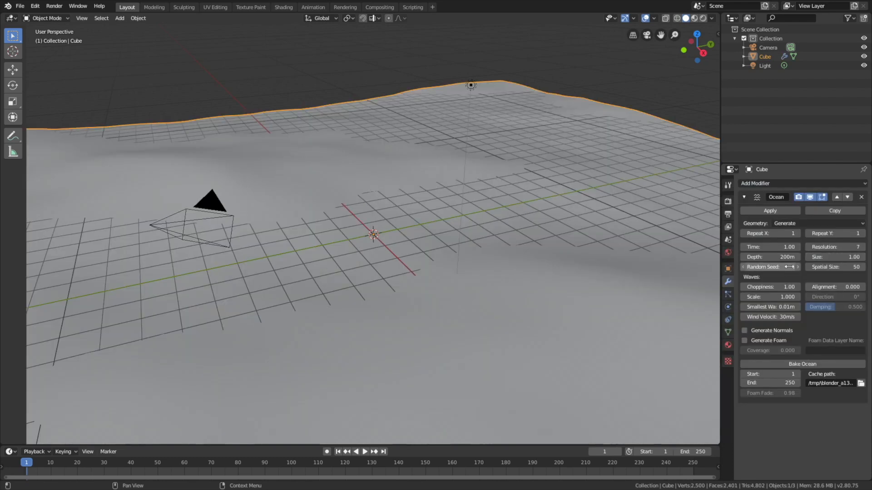
Set the Ocean modifier's Repeat X and Repeat Y to 2.
{"action": "middle_click_drag", "start_coordinate": [560, 225], "coordinate": [645, 235]}
{"action": "left_click", "coordinate": [777, 233]}
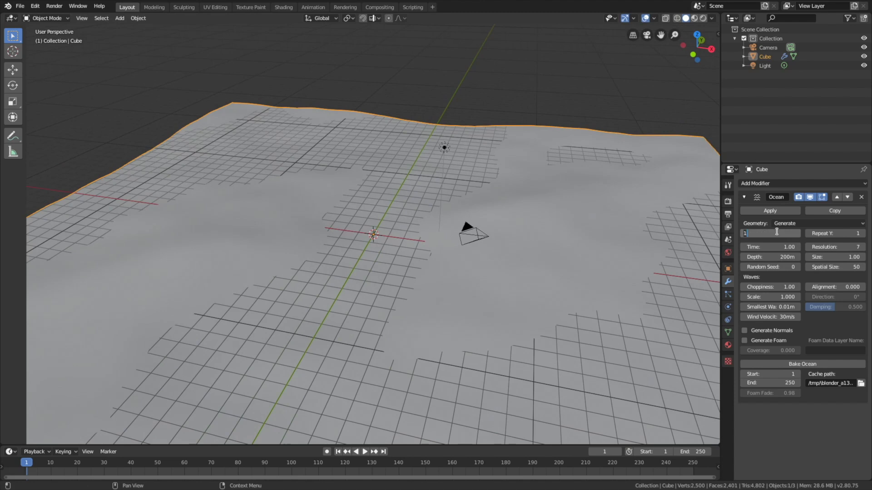
{"action": "type", "text": "2"}
{"action": "key", "text": "Return"}
{"action": "left_click", "coordinate": [827, 234]}
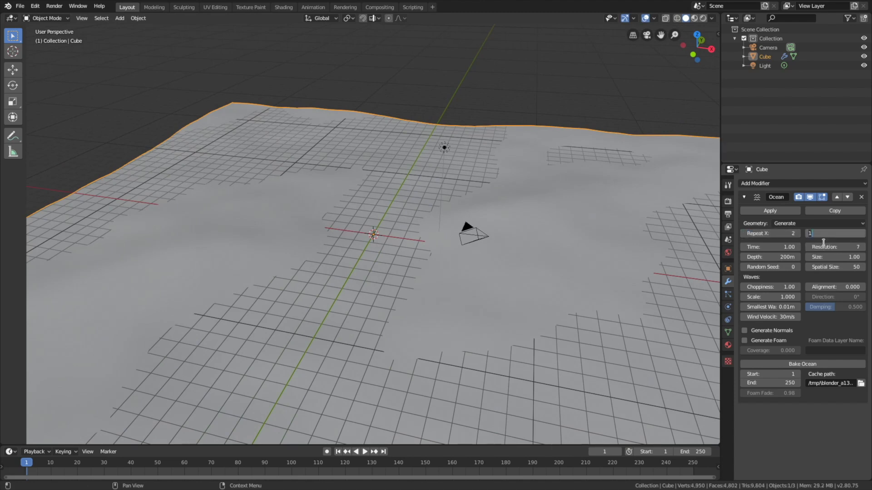
{"action": "type", "text": "2"}
{"action": "key", "text": "Return"}
{"action": "scroll", "coordinate": [519, 151], "scroll_direction": "down", "scroll_amount": 4}
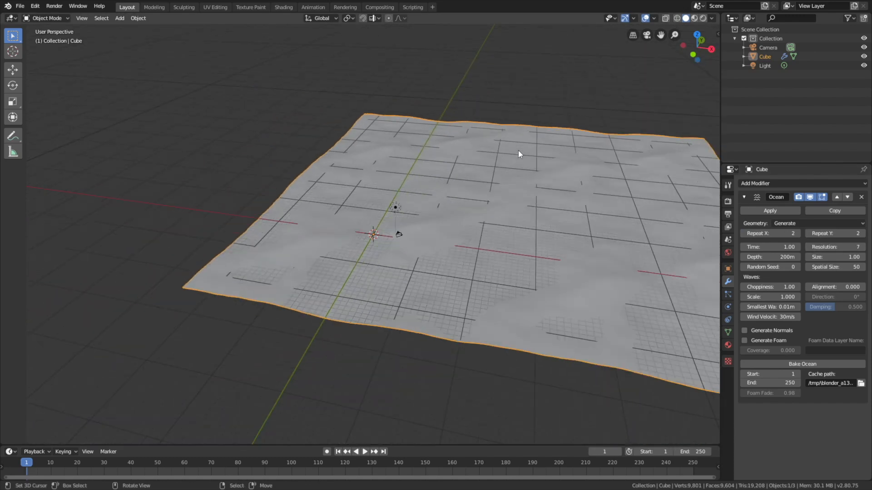
{"action": "scroll", "coordinate": [518, 150], "scroll_direction": "up", "scroll_amount": 3}
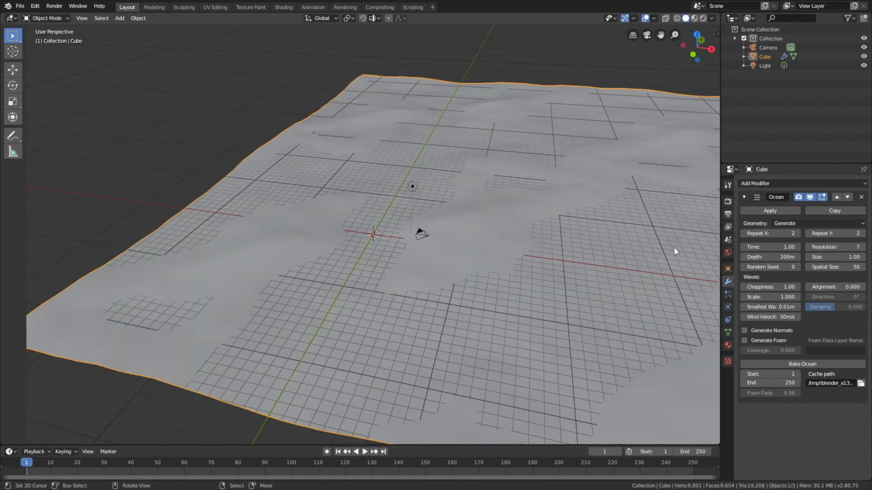
Try out different Time values for the ocean, then set Time to 1 and keyframe it at frame 1.
{"action": "left_click_drag", "start_coordinate": [771, 247], "coordinate": [840, 247]}
{"action": "left_click", "coordinate": [778, 246]}
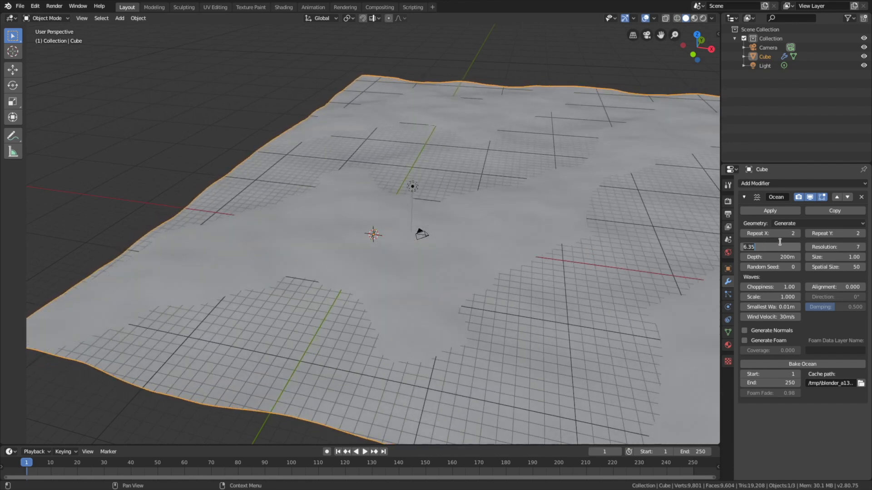
{"action": "type", "text": "1"}
{"action": "key", "text": "Return"}
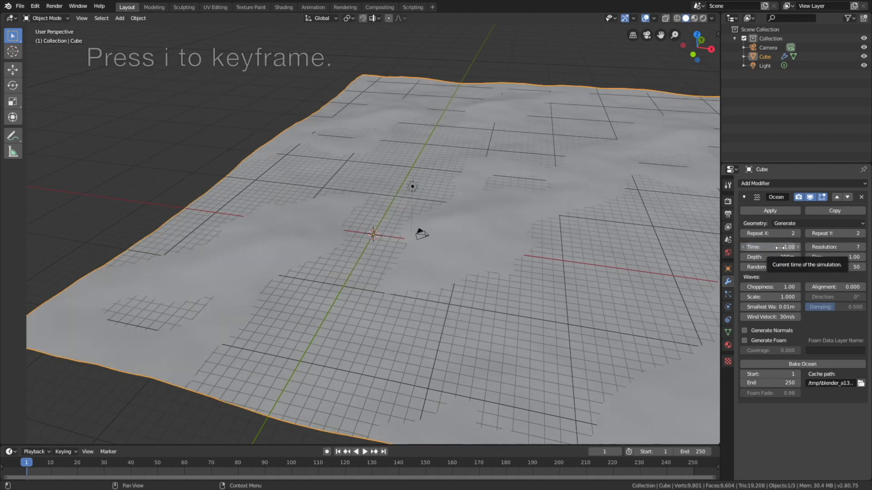
{"action": "key", "text": "i"}
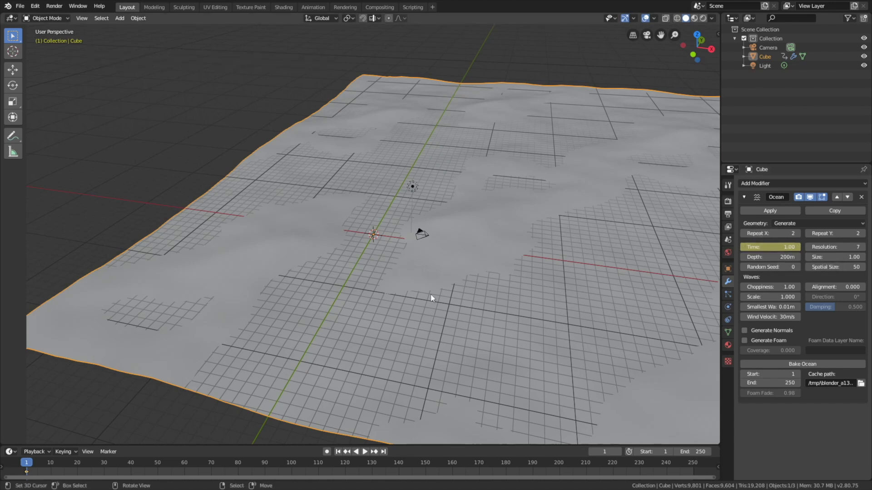
Go to the last frame, 250, set the ocean's Time to 250/30 and keyframe it.
{"action": "left_click", "coordinate": [384, 455]}
{"action": "left_click", "coordinate": [772, 247]}
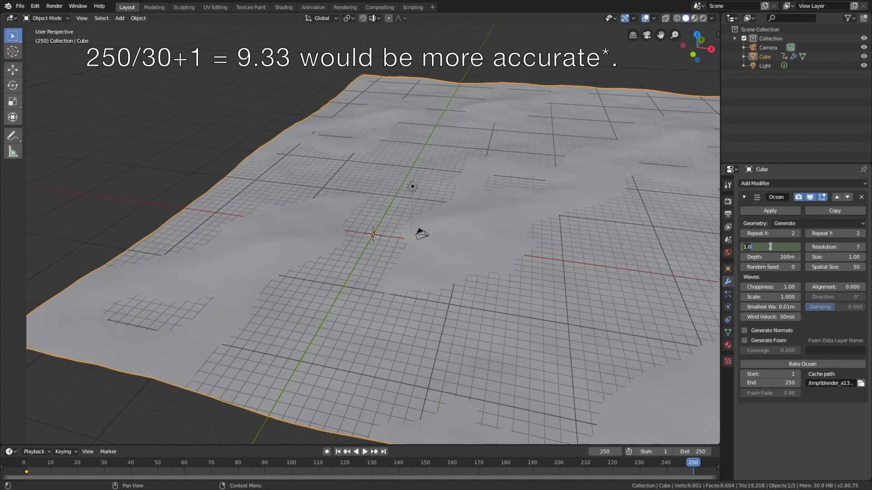
{"action": "type", "text": "250/30"}
{"action": "key", "text": "Return"}
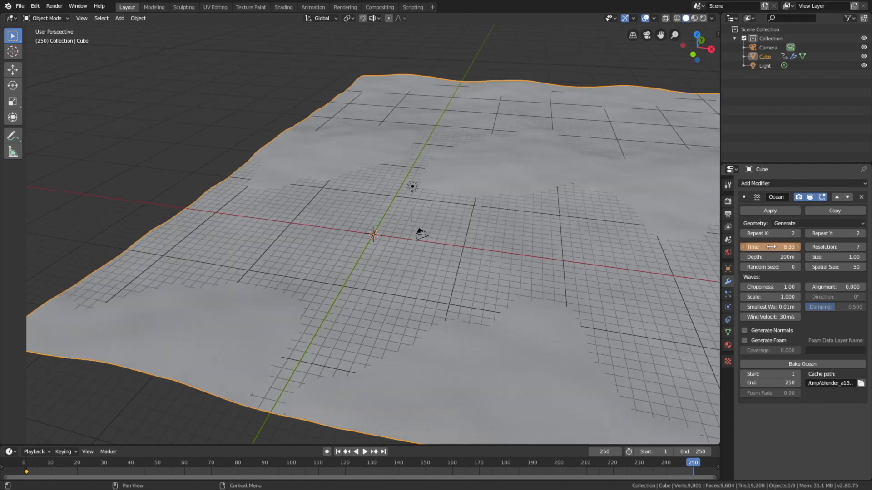
{"action": "key", "text": "i"}
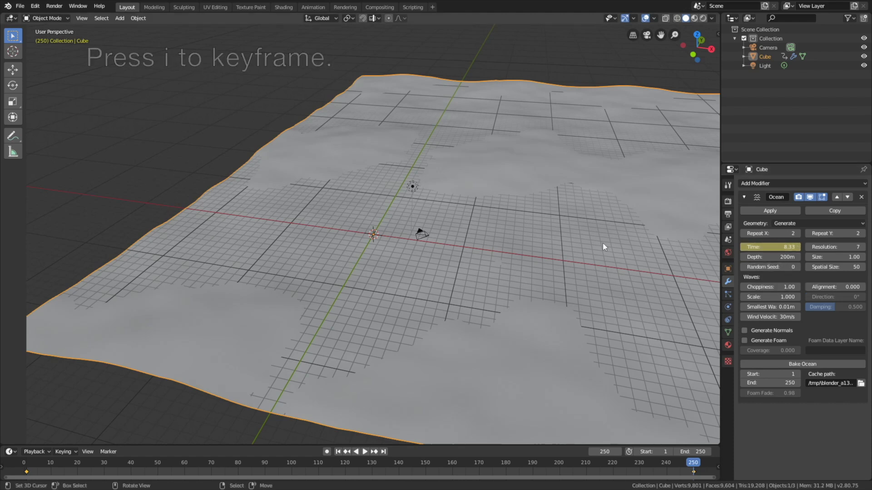
Return to frame 1 and make the Time keyframes' interpolation Linear in the Graph Editor, ending back in the 3D Viewport.
{"action": "mouse_move", "coordinate": [28, 464]}
{"action": "left_mouse_down"}
{"action": "mouse_move", "coordinate": [672, 468]}
{"action": "mouse_move", "coordinate": [27, 467]}
{"action": "left_mouse_up"}
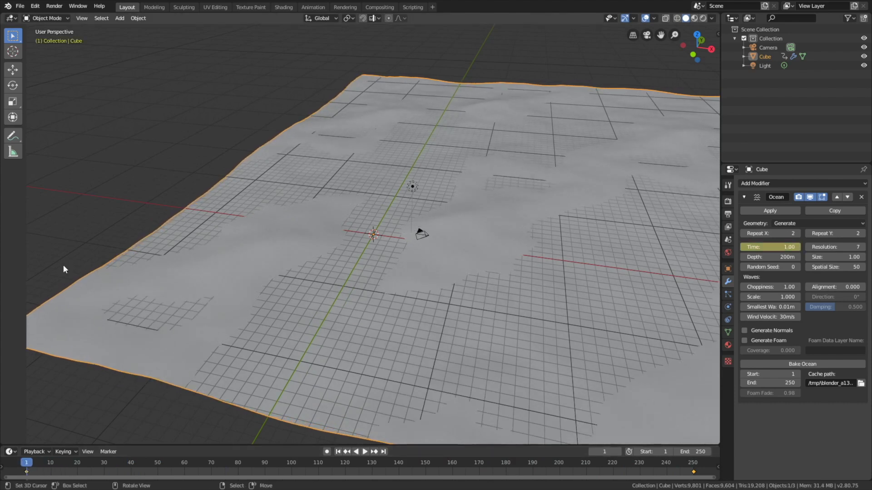
{"action": "left_click", "coordinate": [9, 19]}
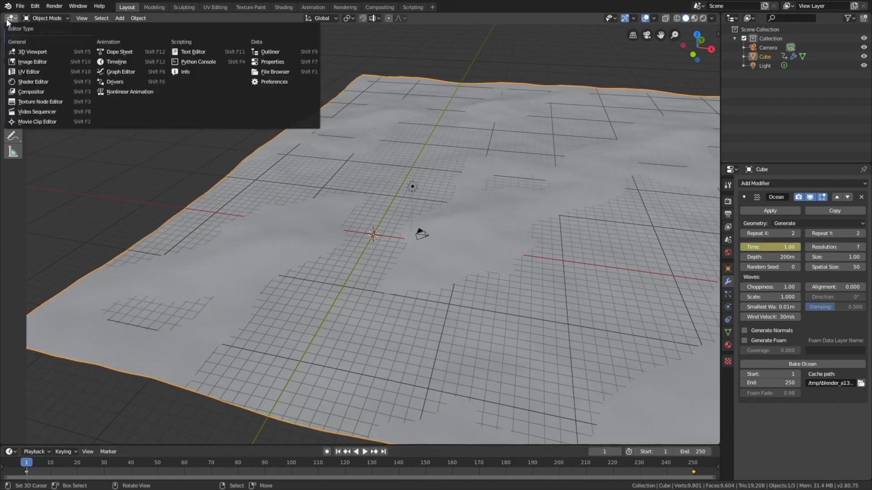
{"action": "left_click", "coordinate": [109, 70]}
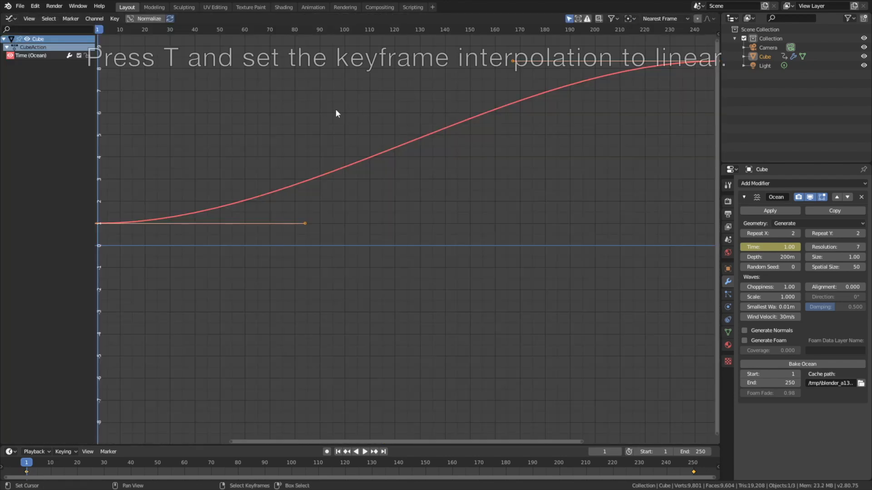
{"action": "key", "text": "t"}
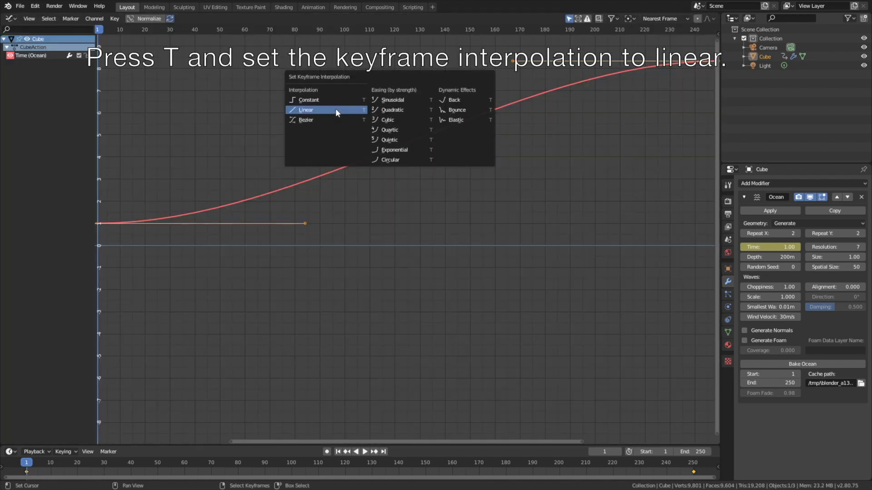
{"action": "left_click", "coordinate": [336, 110]}
{"action": "left_click", "coordinate": [15, 18]}
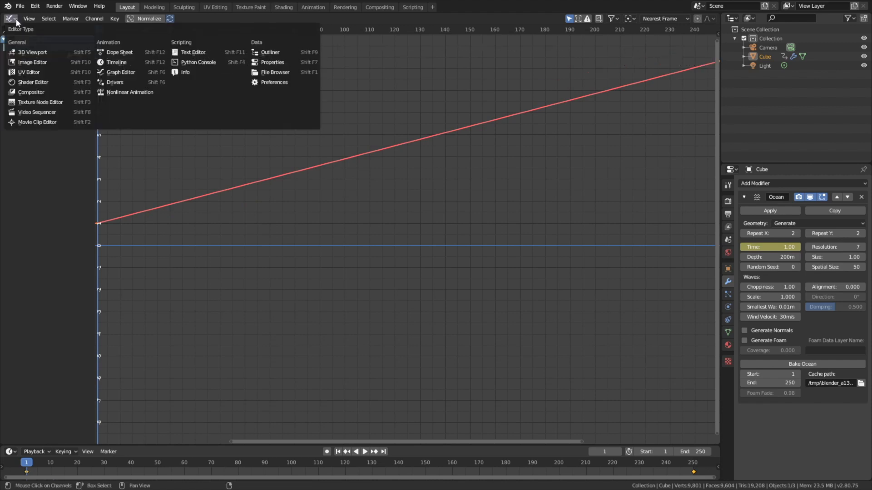
{"action": "left_click", "coordinate": [32, 51]}
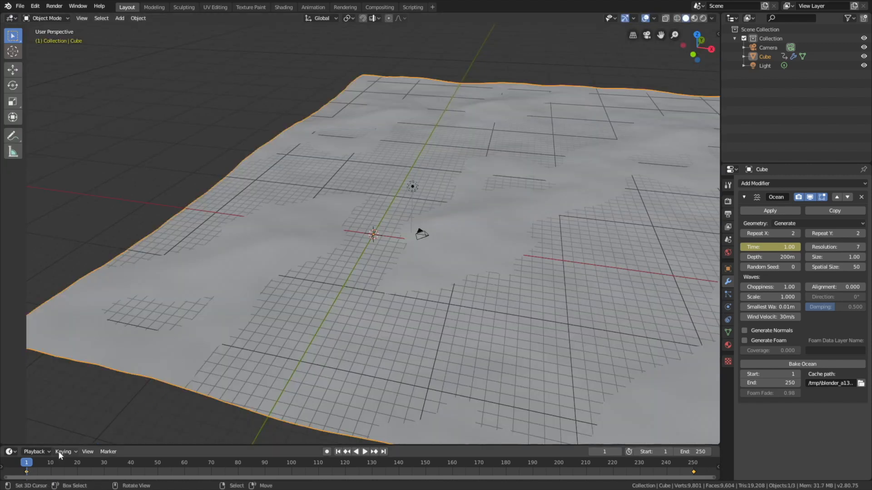
Preview the wave animation across the timeline and return to frame 1.
{"action": "key", "text": "space"}
{"action": "left_click_drag", "start_coordinate": [49, 469], "coordinate": [697, 421]}
{"action": "key", "text": "space"}
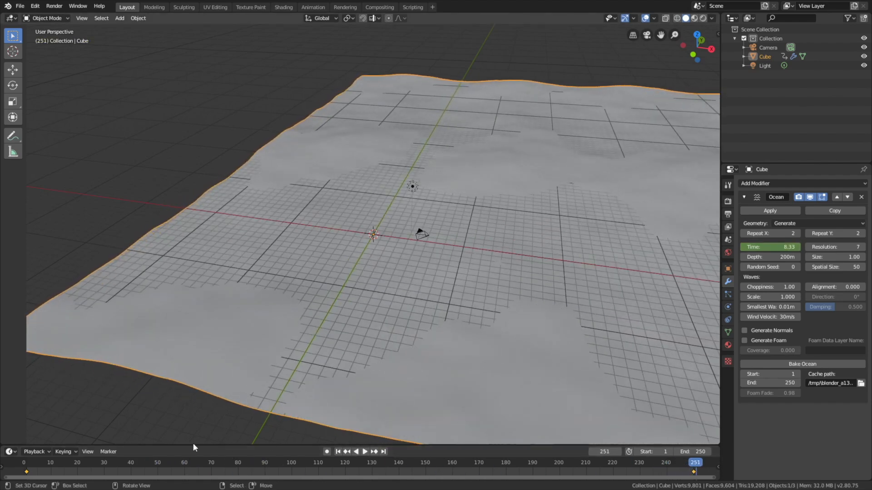
{"action": "left_click", "coordinate": [28, 470]}
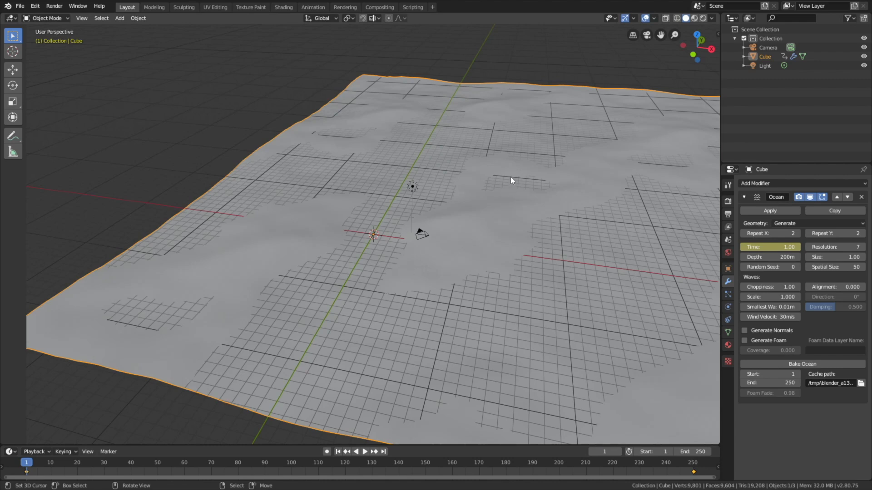
Set the ocean's Spatial Size to 200 and its Resolution to 30.
{"action": "left_click", "coordinate": [831, 267]}
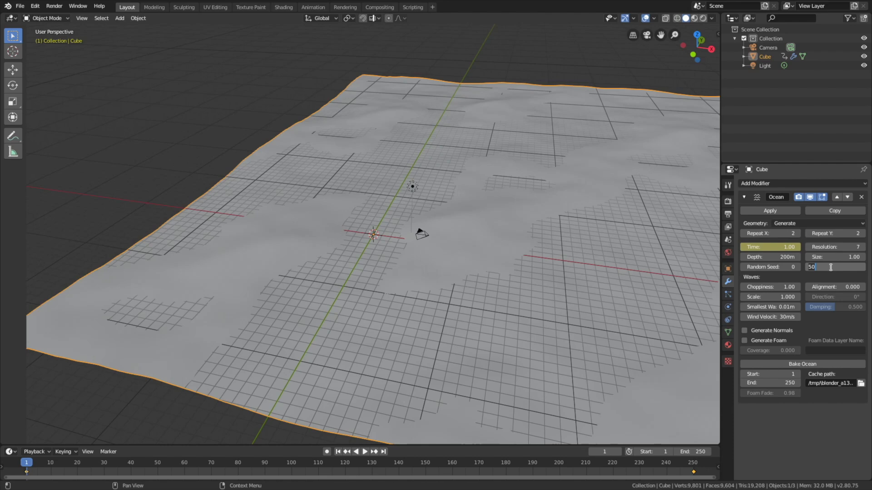
{"action": "type", "text": "200"}
{"action": "key", "text": "Return"}
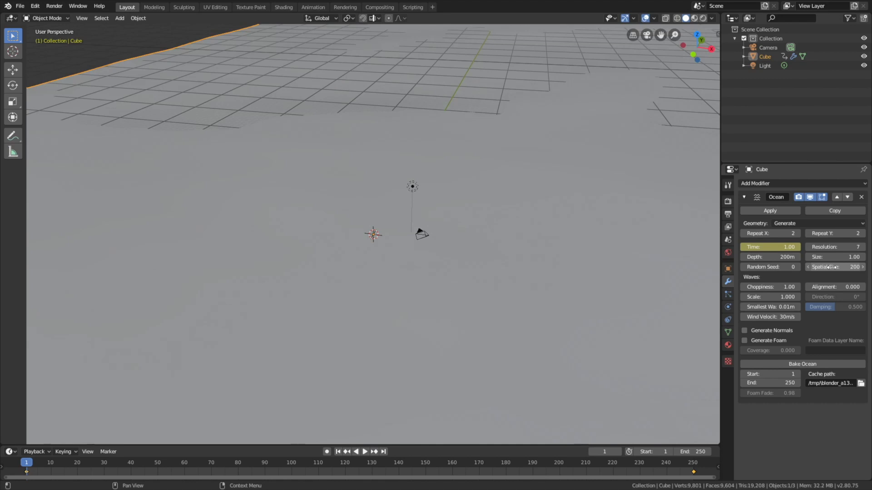
{"action": "left_click", "coordinate": [841, 247]}
{"action": "type", "text": "30"}
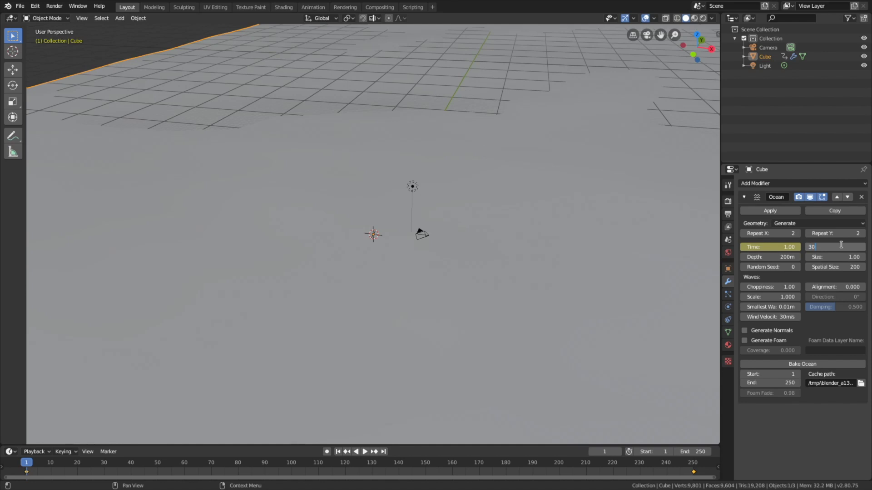
{"action": "key", "text": "Return"}
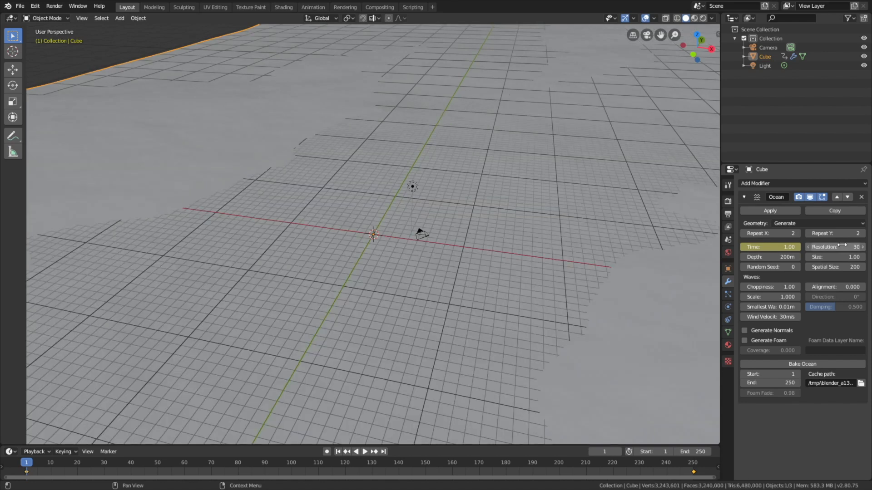
Set the ocean waves' Scale to 4 and Wind Velocity to 10 m/s.
{"action": "left_click", "coordinate": [781, 296]}
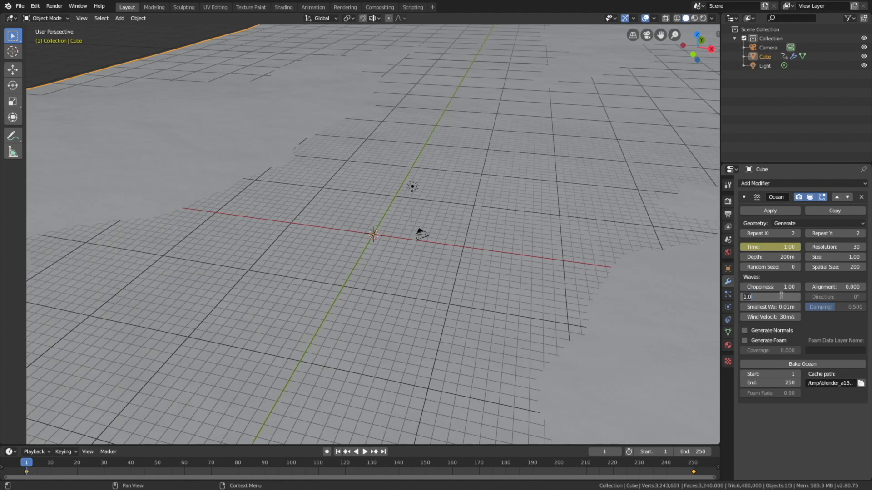
{"action": "type", "text": "4"}
{"action": "key", "text": "Return"}
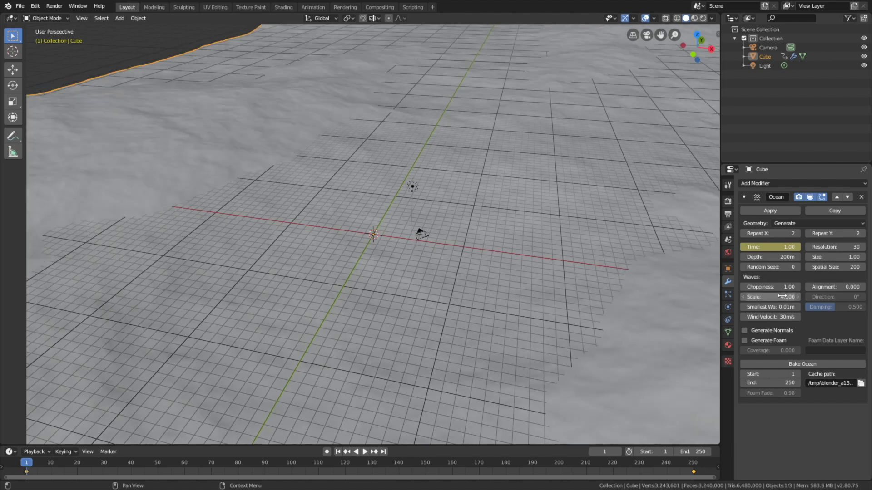
{"action": "left_click", "coordinate": [781, 317]}
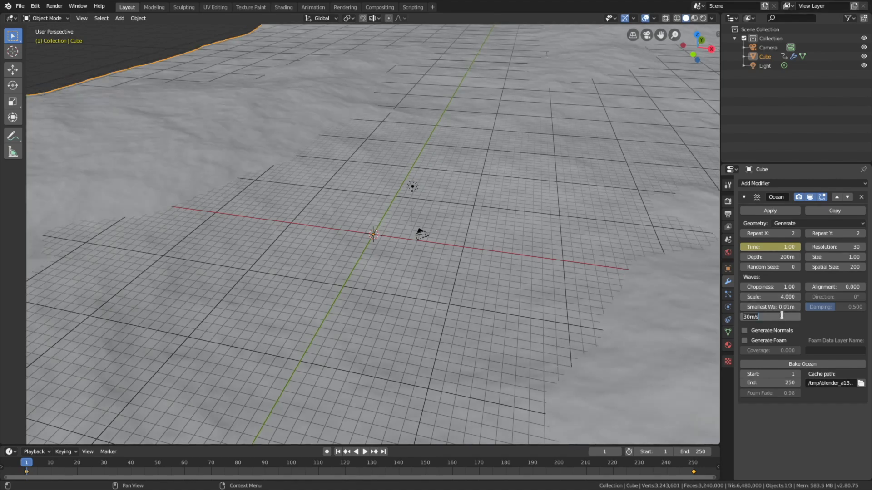
{"action": "type", "text": "10"}
{"action": "key", "text": "Return"}
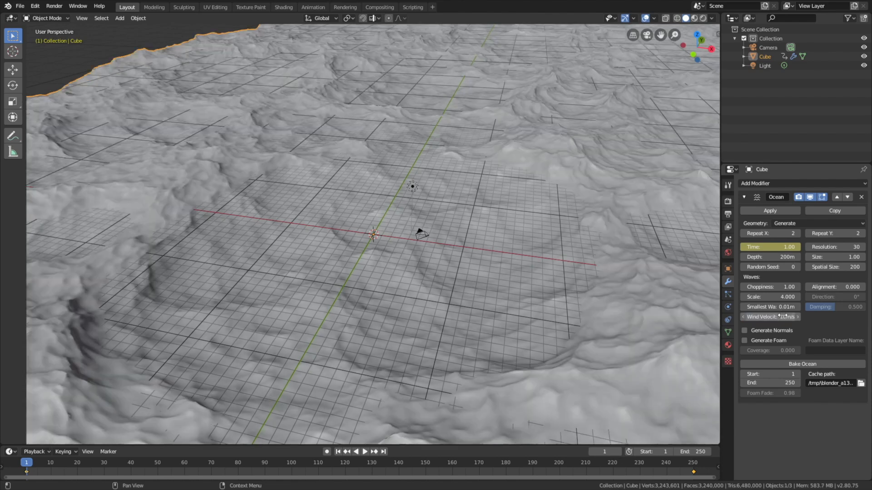
{"action": "scroll", "coordinate": [579, 218], "scroll_direction": "down", "scroll_amount": 4}
{"action": "middle_click_drag", "start_coordinate": [578, 214], "coordinate": [623, 207]}
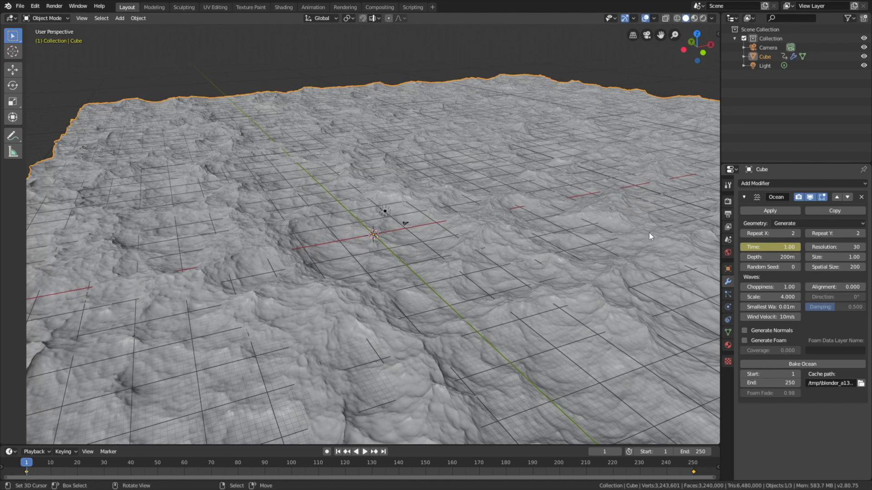
Change the ocean material's surface to Glossy BSDF with Roughness 0, and check it briefly in rendered shading before returning to solid shading.
{"action": "left_click", "coordinate": [727, 346]}
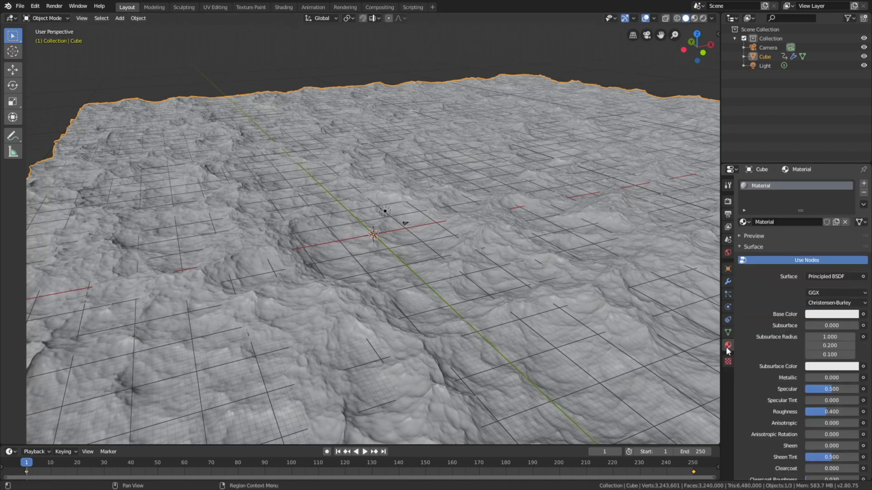
{"action": "left_click", "coordinate": [816, 276]}
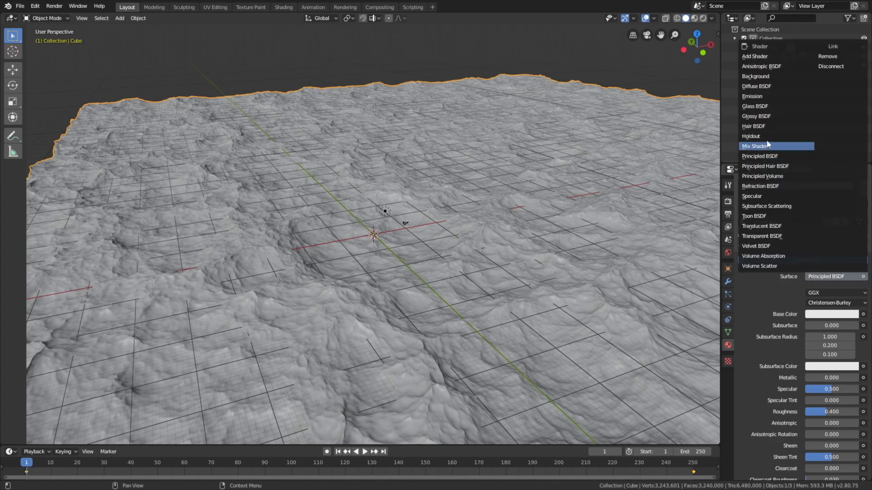
{"action": "left_click", "coordinate": [766, 117]}
{"action": "left_click_drag", "start_coordinate": [827, 320], "coordinate": [781, 295]}
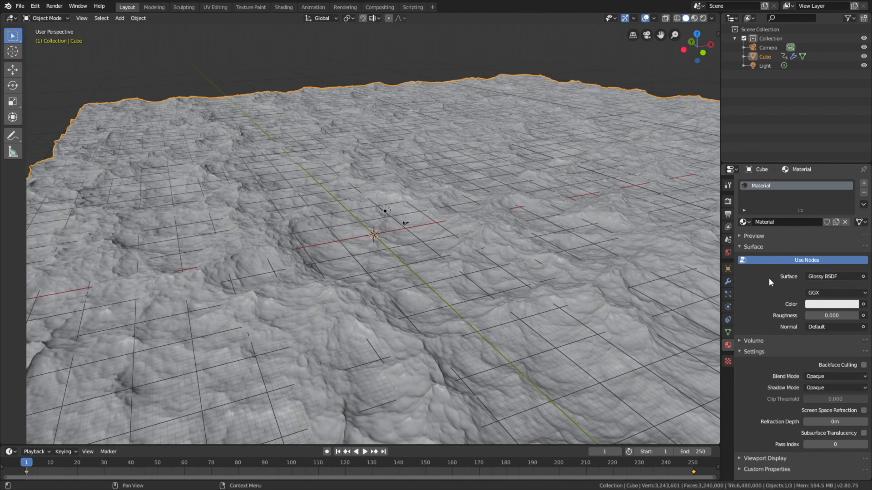
{"action": "left_click", "coordinate": [703, 19]}
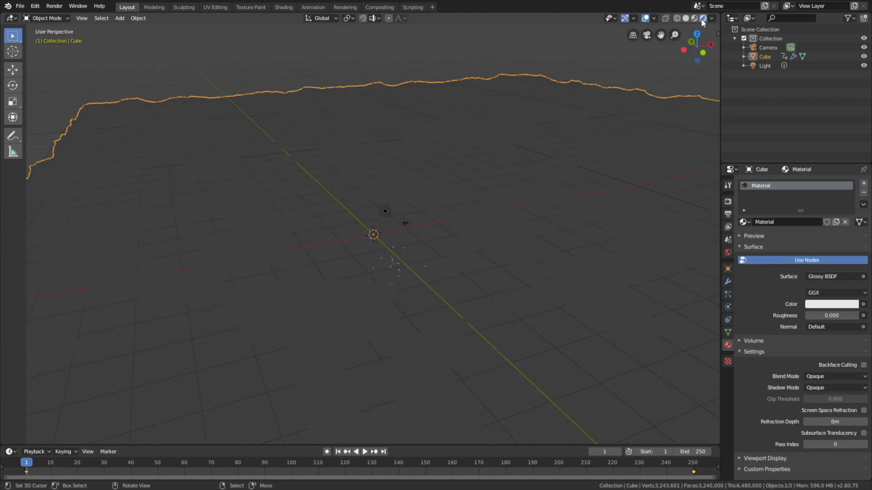
{"action": "left_click", "coordinate": [686, 19]}
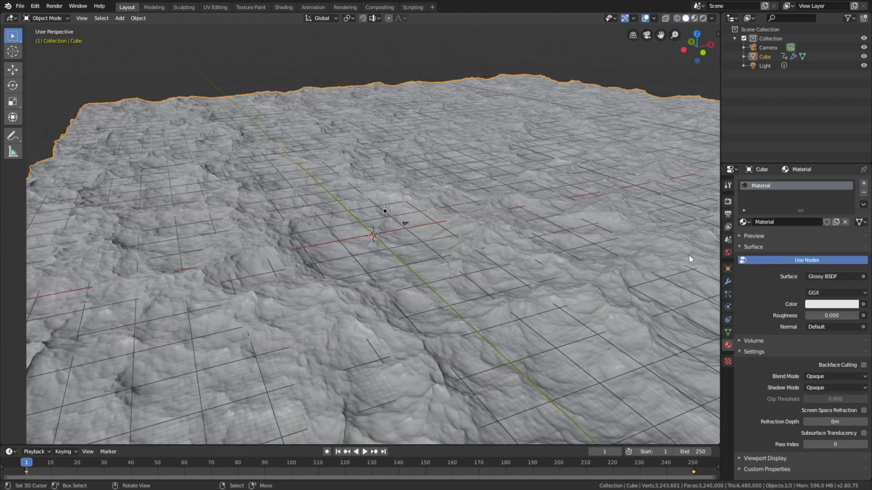
Assign an Environment Texture to the world background's color and open the file browser for its image.
{"action": "left_click", "coordinate": [727, 252]}
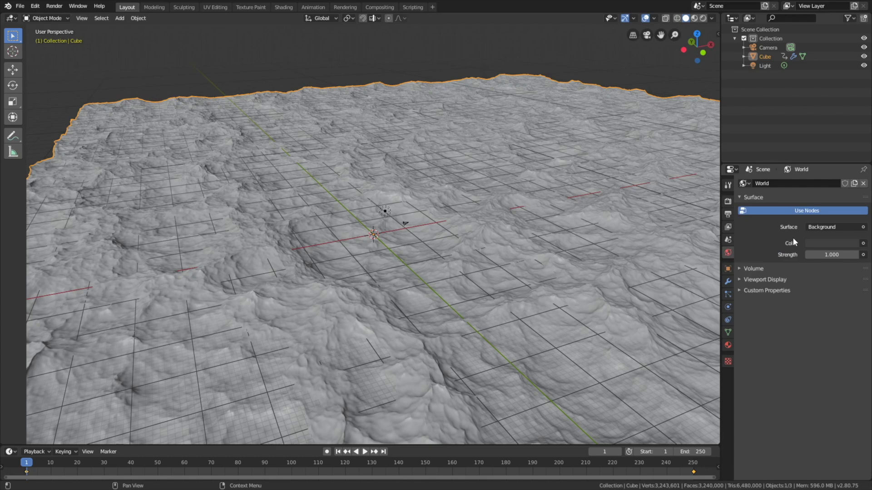
{"action": "left_click", "coordinate": [863, 243]}
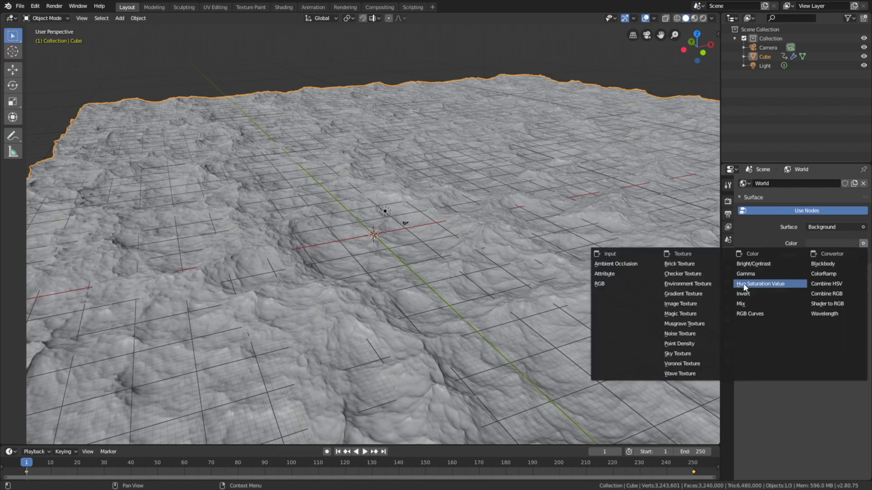
{"action": "left_click", "coordinate": [720, 284]}
{"action": "left_click", "coordinate": [850, 255]}
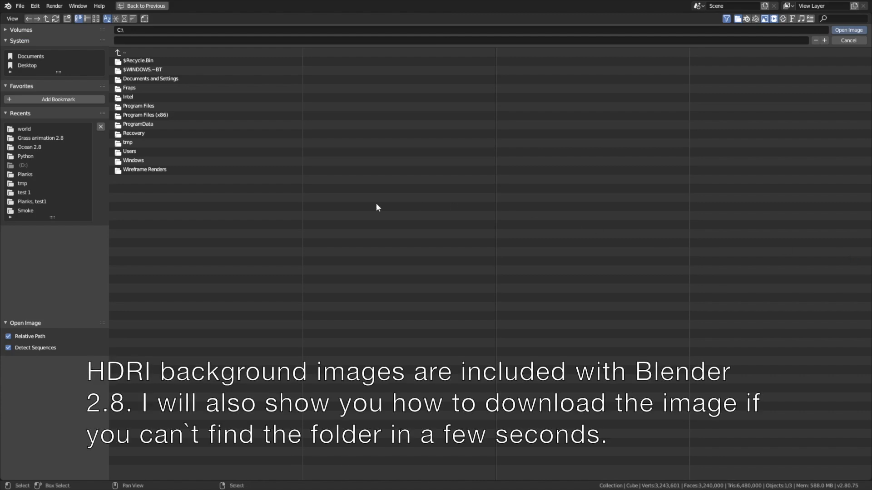
Browse to the folder E:\steam\steamapps\common\Blender\2.80\datafiles\studiolights\world for the HDRI images.
{"action": "left_click", "coordinate": [41, 30]}
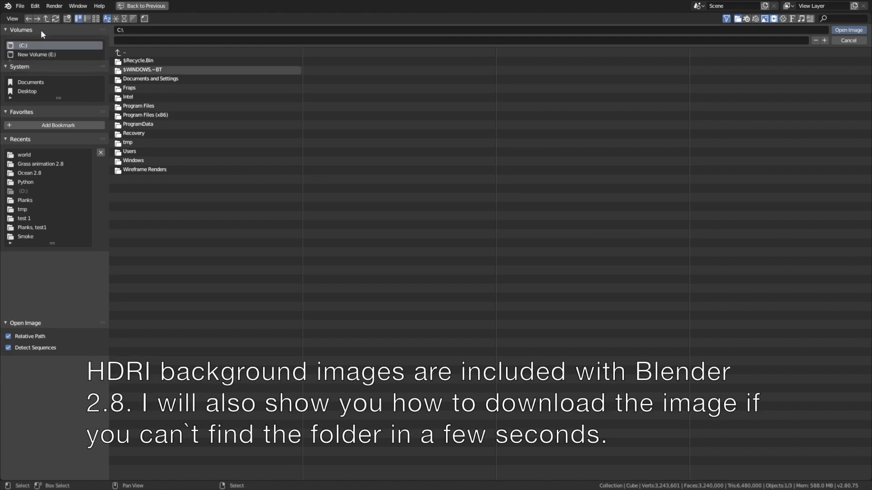
{"action": "left_click", "coordinate": [43, 54]}
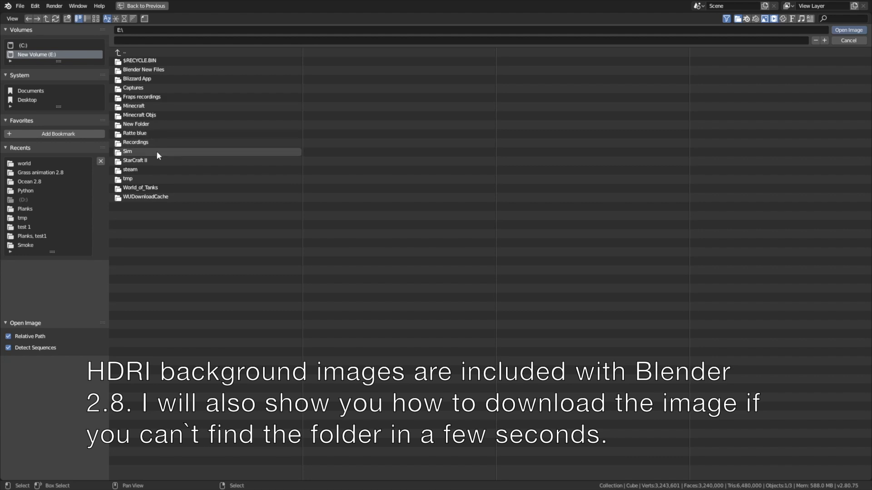
{"action": "left_click", "coordinate": [154, 169]}
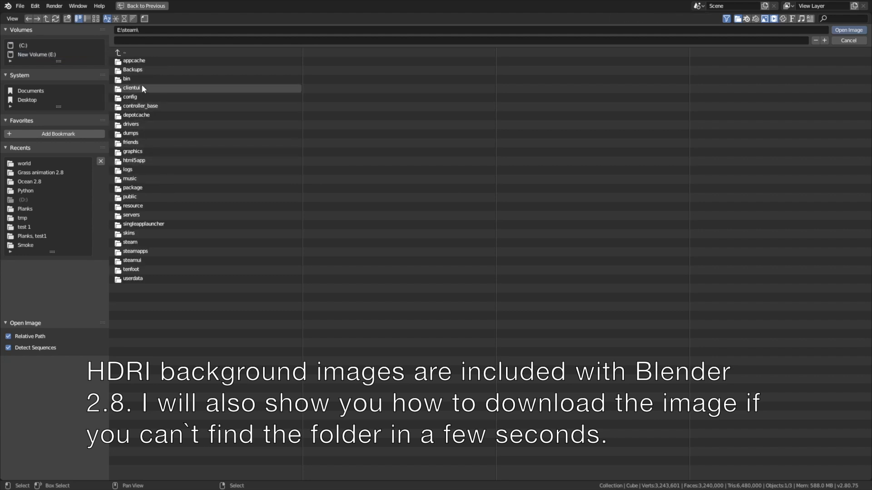
{"action": "left_click", "coordinate": [157, 252]}
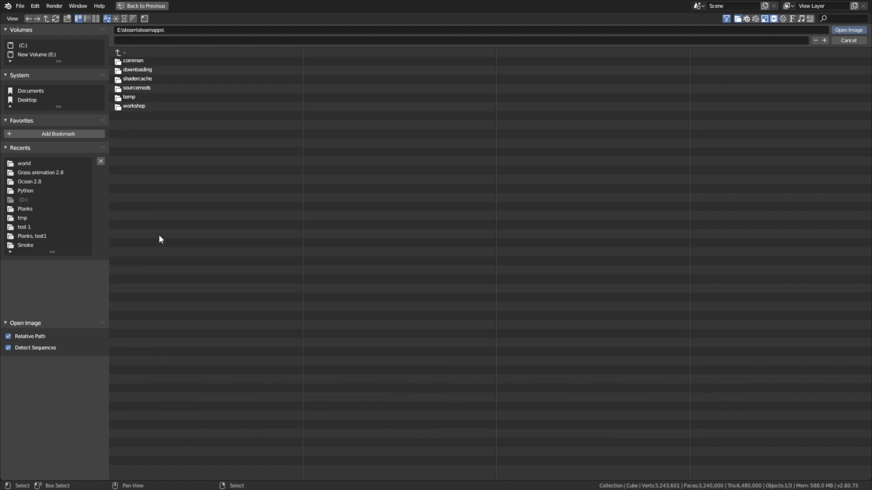
{"action": "left_click", "coordinate": [139, 67]}
{"action": "left_click", "coordinate": [139, 67]}
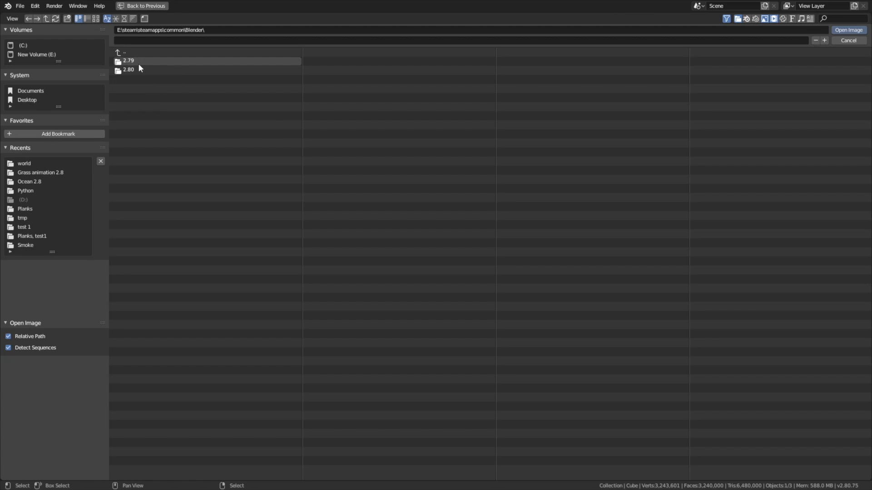
{"action": "left_click", "coordinate": [142, 70]}
{"action": "left_click", "coordinate": [151, 63]}
{"action": "left_click", "coordinate": [154, 96]}
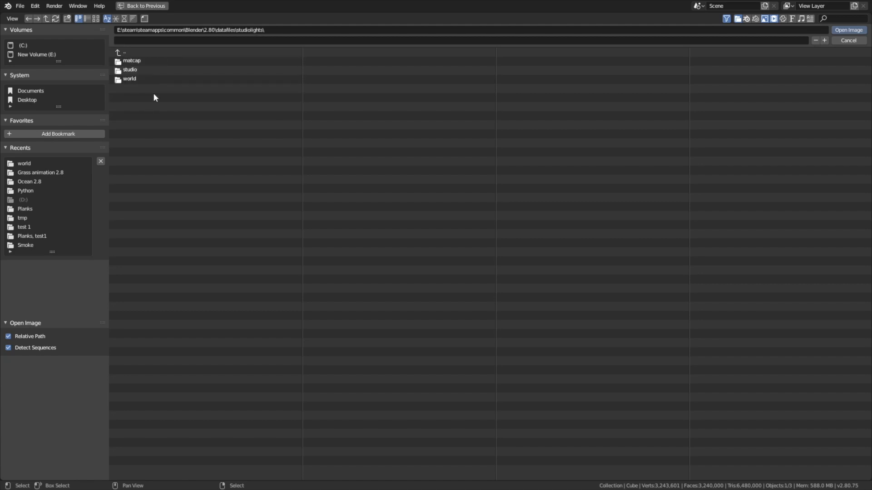
{"action": "left_click", "coordinate": [150, 81]}
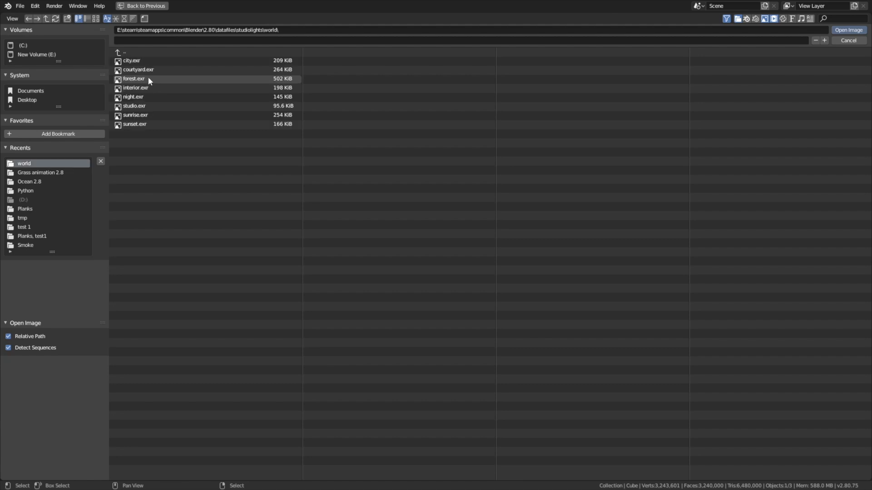
Load sunrise.exr as the world's environment image and inspect the ocean in rendered shading.
{"action": "left_click", "coordinate": [157, 114]}
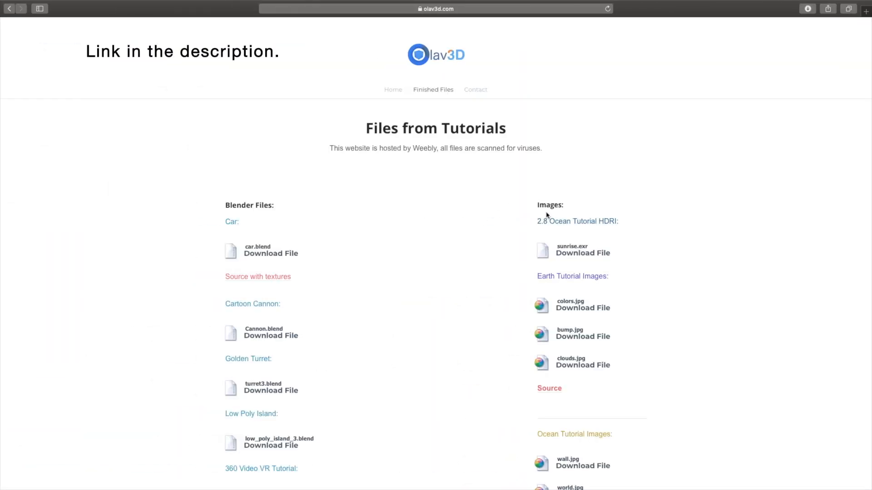
{"action": "left_click", "coordinate": [570, 255]}
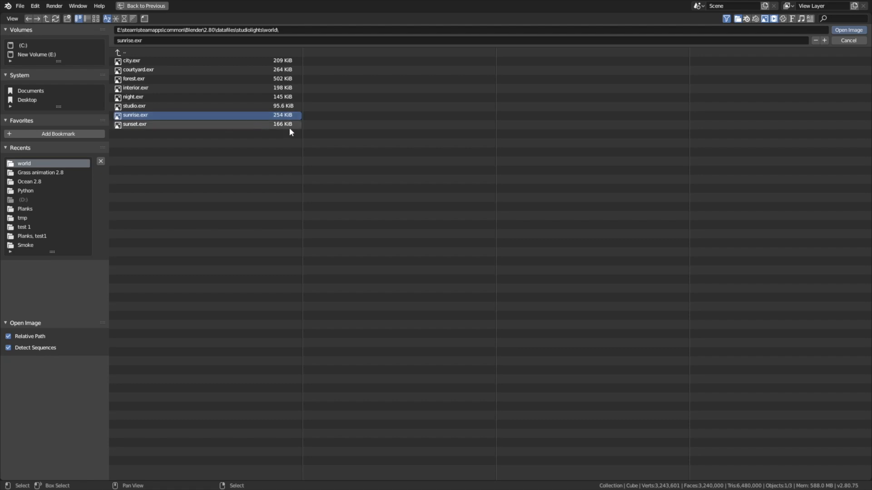
{"action": "left_click", "coordinate": [836, 30]}
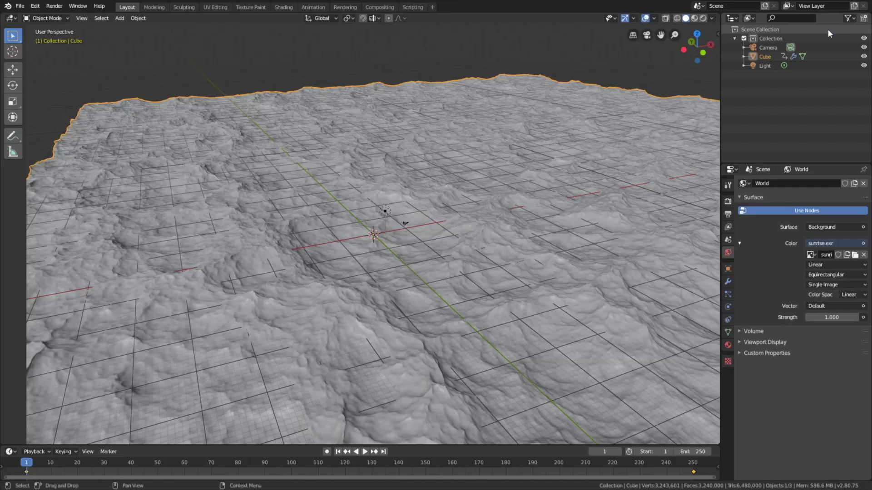
{"action": "left_click", "coordinate": [702, 18]}
{"action": "mouse_move", "coordinate": [453, 181]}
{"action": "middle_mouse_down"}
{"action": "mouse_move", "coordinate": [529, 192]}
{"action": "mouse_move", "coordinate": [514, 176]}
{"action": "middle_mouse_up"}
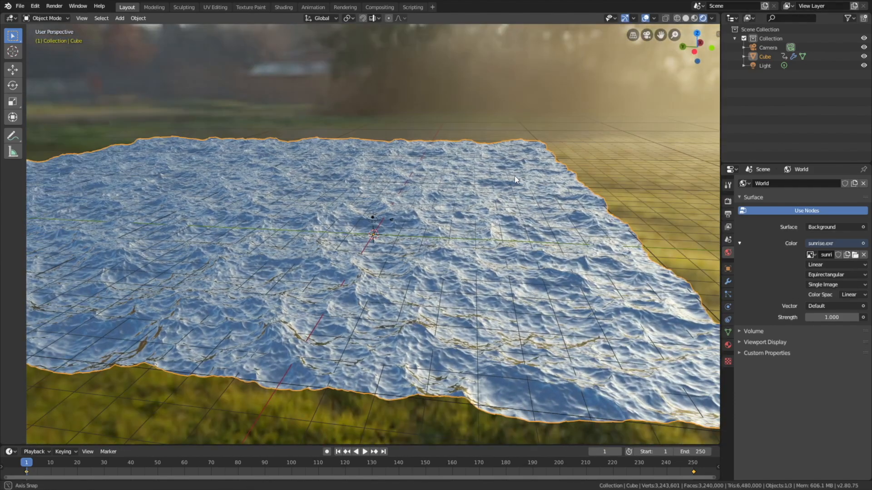
{"action": "scroll", "coordinate": [514, 175], "scroll_direction": "up", "scroll_amount": 2}
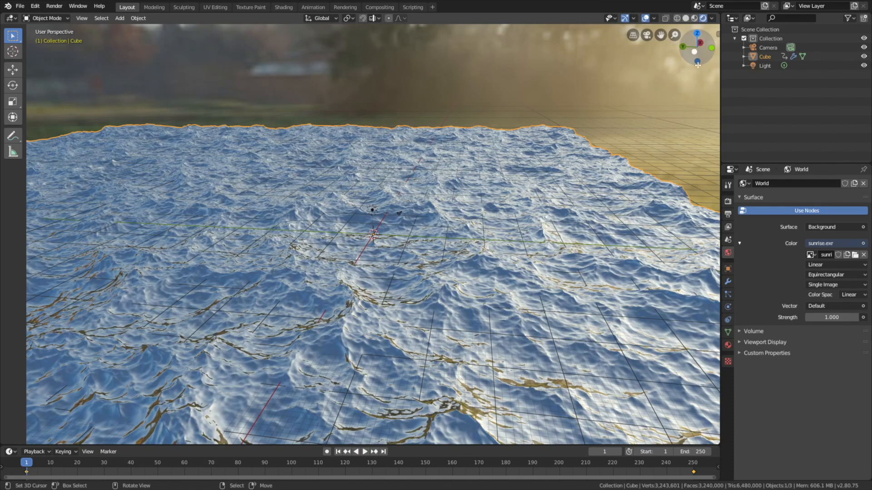
Set both the Render and Viewport sampling of Eevee to 100.
{"action": "left_click", "coordinate": [728, 202]}
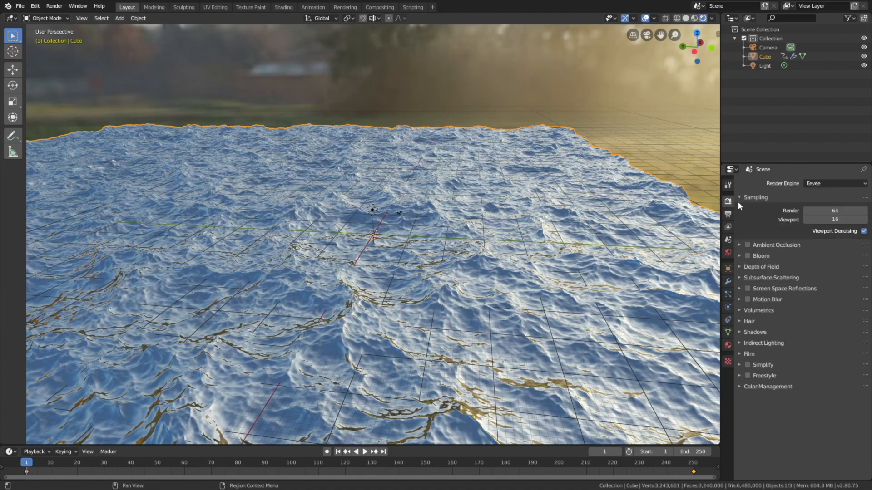
{"action": "left_click_drag", "start_coordinate": [835, 211], "coordinate": [836, 220]}
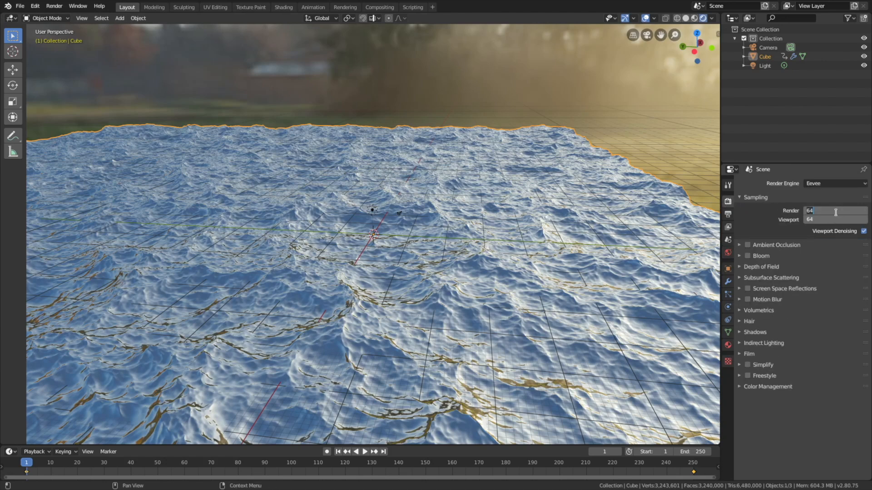
{"action": "type", "text": "100"}
{"action": "key", "text": "Return"}
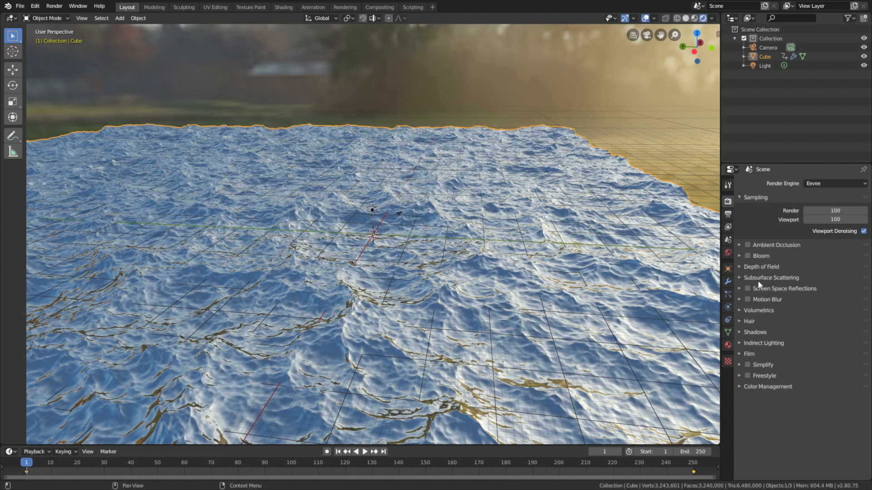
Enable Screen Space Reflections for the Eevee render, keeping its default settings.
{"action": "left_click", "coordinate": [747, 289]}
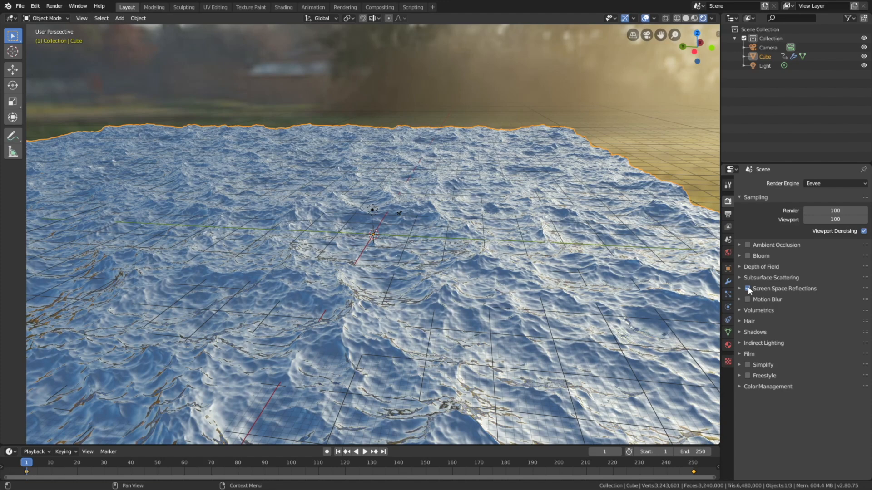
{"action": "left_click", "coordinate": [740, 289]}
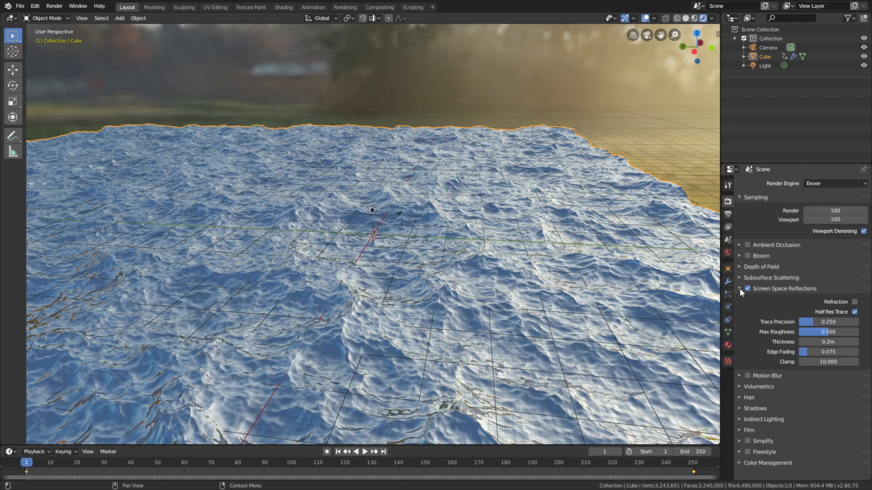
{"action": "left_click", "coordinate": [739, 289]}
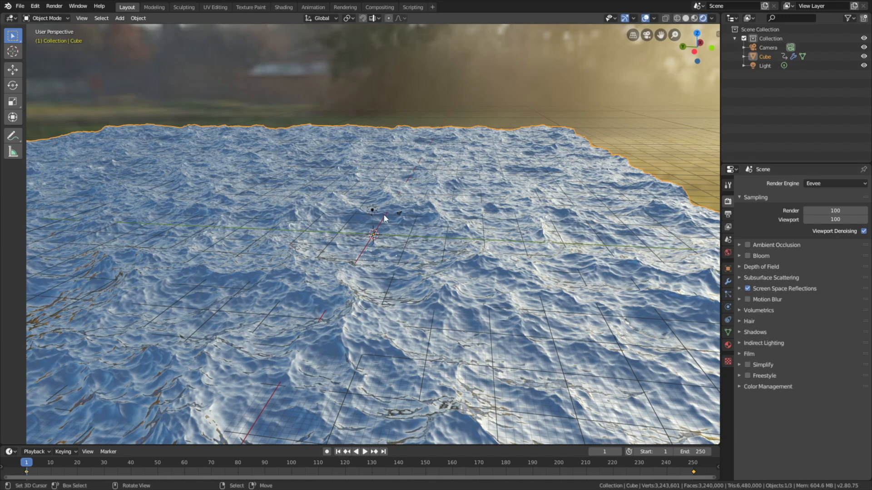
Change the scene's point light to a Sun and set its Strength to 2.
{"action": "left_click", "coordinate": [372, 211]}
{"action": "scroll", "coordinate": [359, 277], "scroll_direction": "up", "scroll_amount": 5}
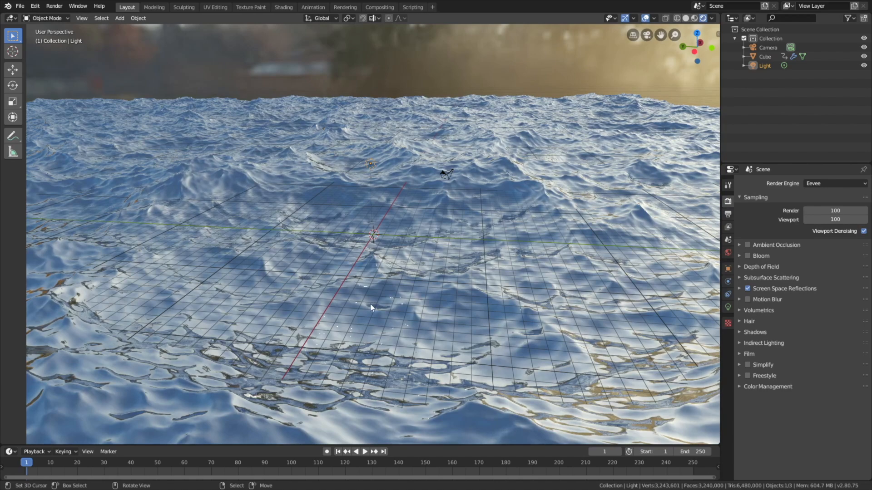
{"action": "scroll", "coordinate": [399, 224], "scroll_direction": "down", "scroll_amount": 5}
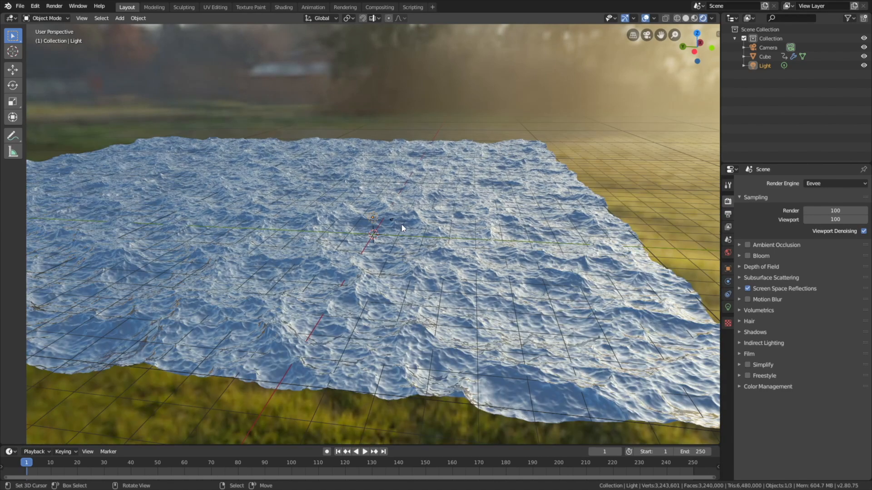
{"action": "left_click", "coordinate": [728, 307]}
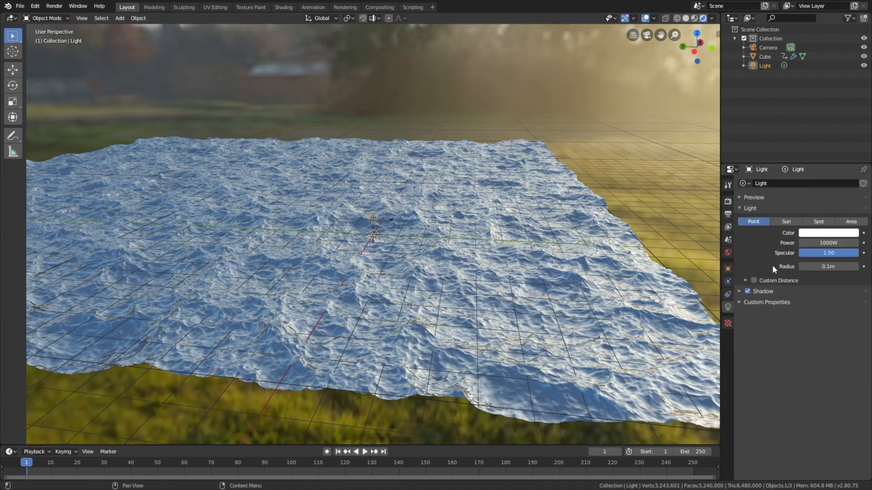
{"action": "left_click", "coordinate": [786, 221]}
{"action": "left_click", "coordinate": [819, 243]}
{"action": "left_click", "coordinate": [820, 244]}
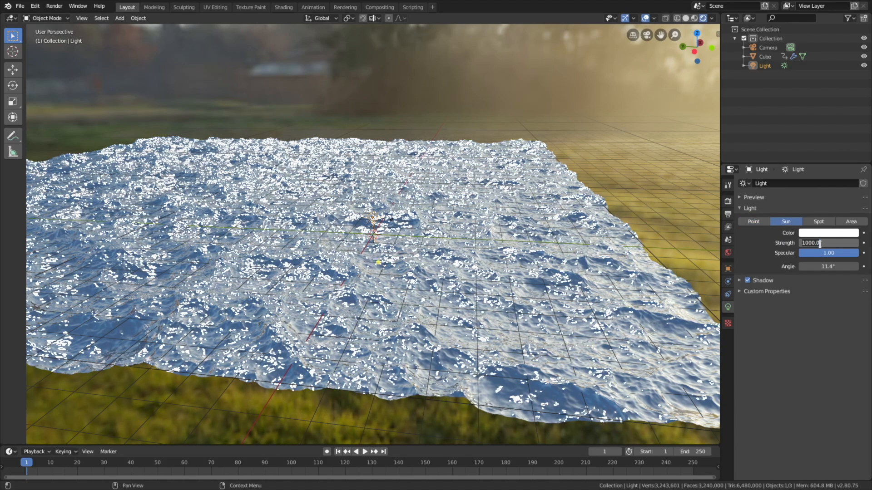
{"action": "type", "text": "2"}
{"action": "key", "text": "Return"}
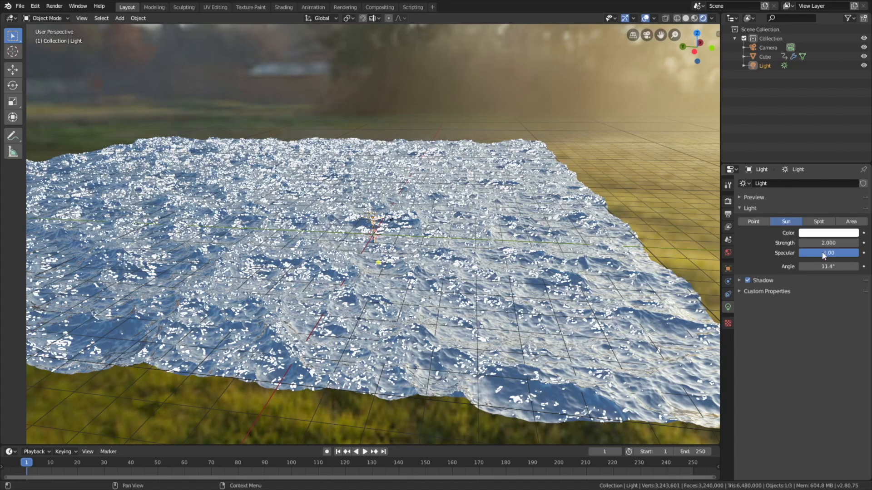
Set the sun light's Specular to 0.01 and its Angle to 5°.
{"action": "left_click", "coordinate": [822, 253]}
{"action": "type", "text": ".01"}
{"action": "key", "text": "Return"}
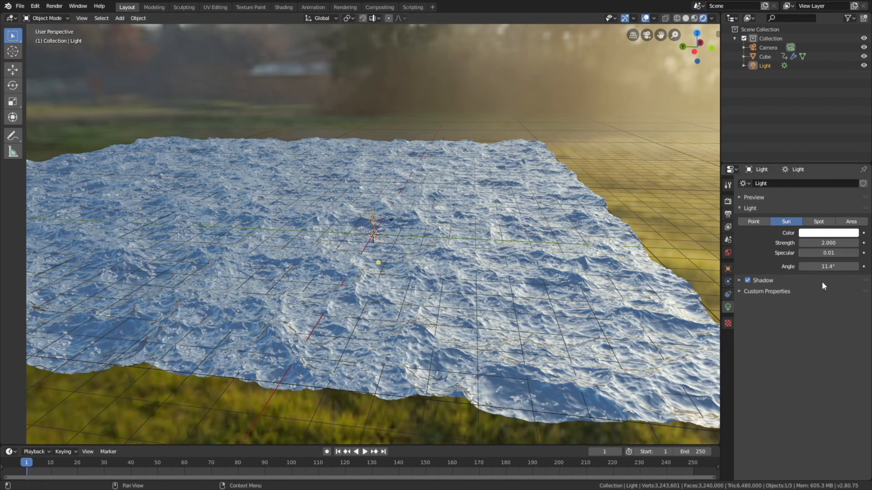
{"action": "left_click", "coordinate": [824, 266]}
{"action": "type", "text": "5"}
{"action": "key", "text": "Return"}
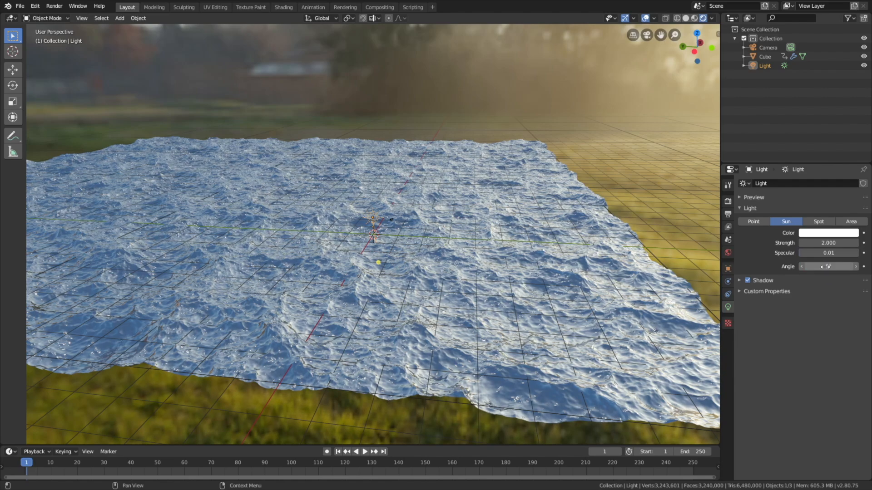
Move the sun light to about X 57, Y 5.3, Z 36.6 m and rotate it to about 51°, -1.7°, 103°.
{"action": "middle_click_drag", "start_coordinate": [576, 241], "coordinate": [453, 228]}
{"action": "key", "text": "g"}
{"action": "left_click", "coordinate": [622, 173]}
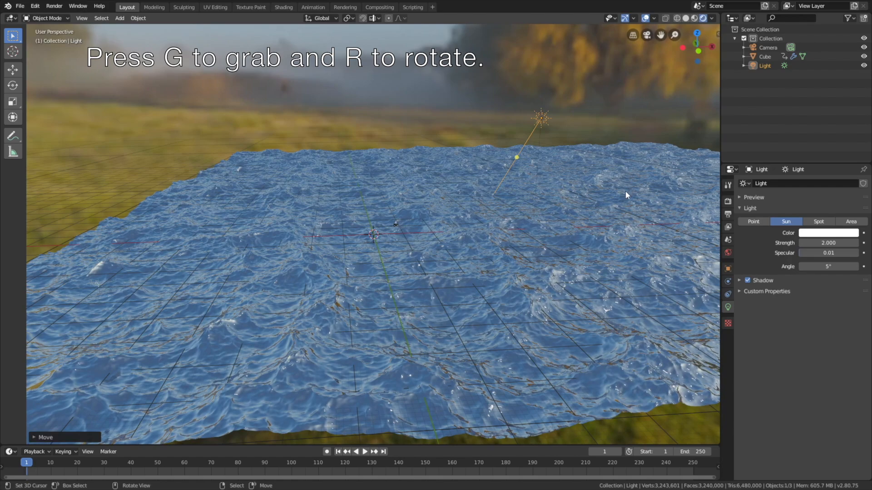
{"action": "key", "text": "r"}
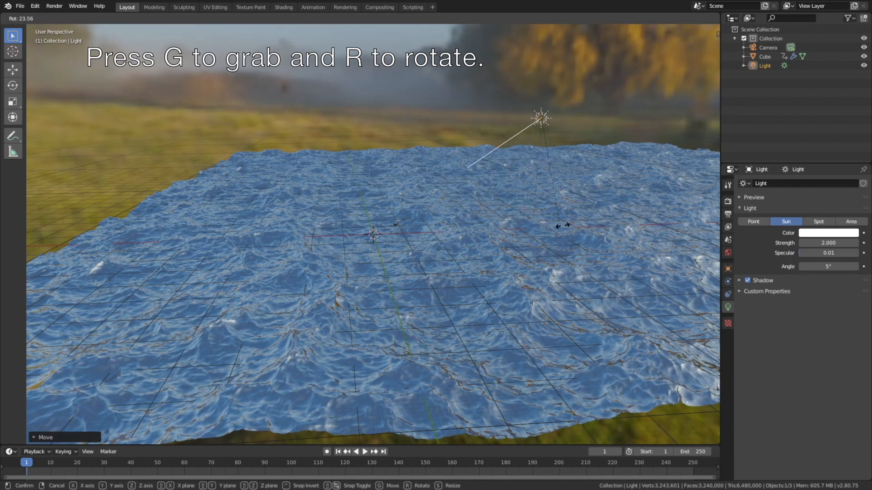
{"action": "left_click", "coordinate": [553, 220]}
{"action": "middle_click_drag", "start_coordinate": [552, 217], "coordinate": [465, 230]}
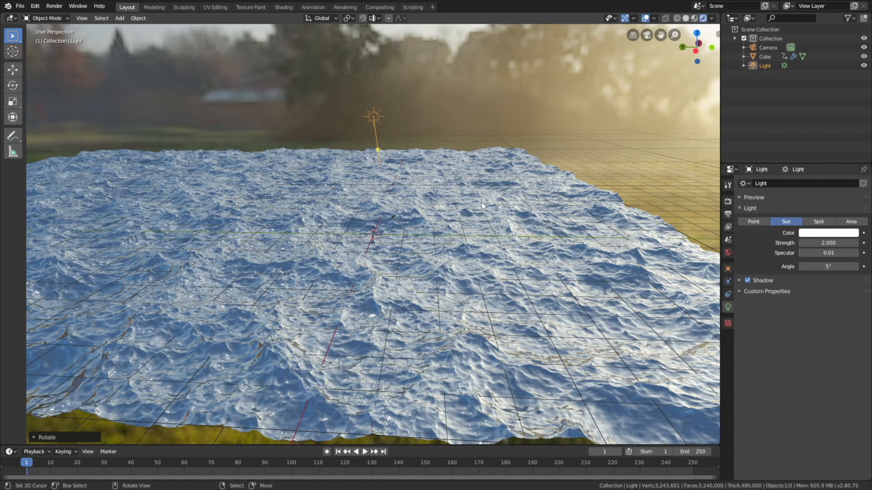
Enable Lock Camera to View while looking through the camera, and select the camera.
{"action": "key", "text": "KP_0"}
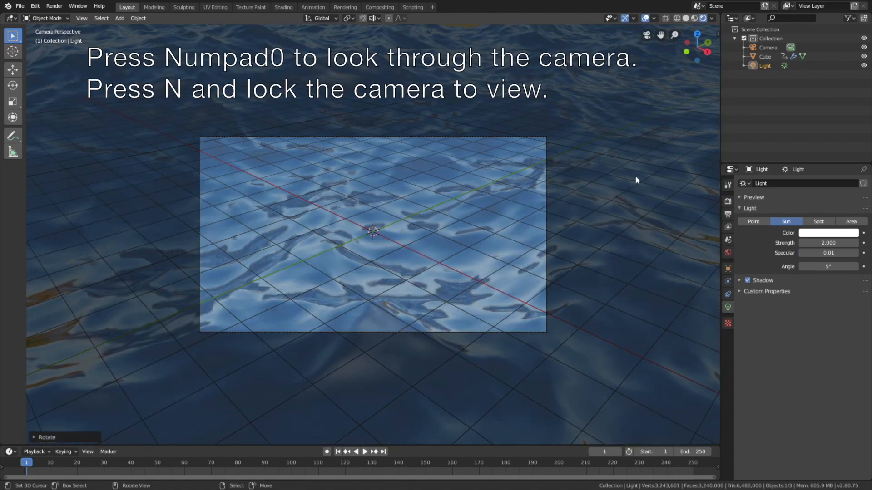
{"action": "key", "text": "n"}
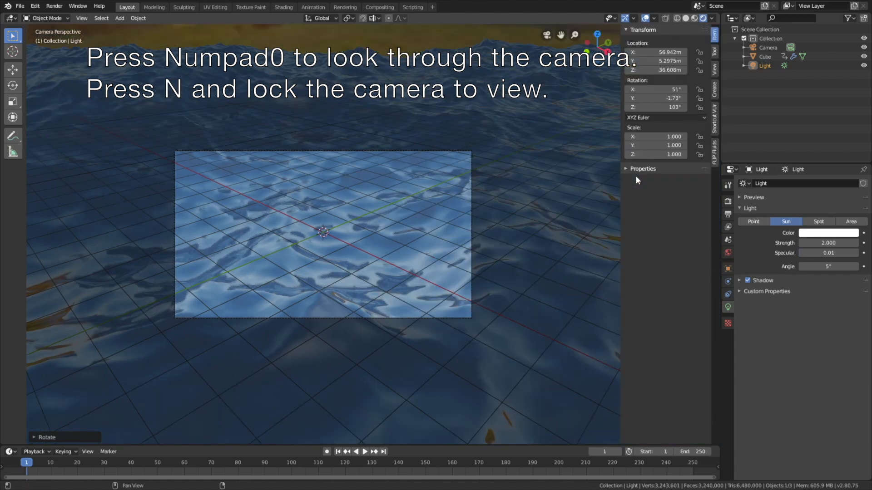
{"action": "left_click", "coordinate": [715, 69]}
{"action": "left_click", "coordinate": [704, 141]}
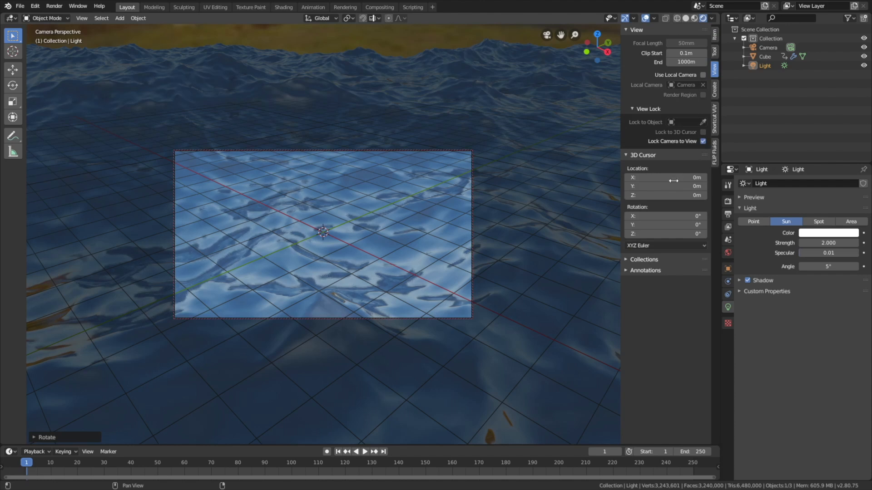
{"action": "left_click", "coordinate": [459, 150]}
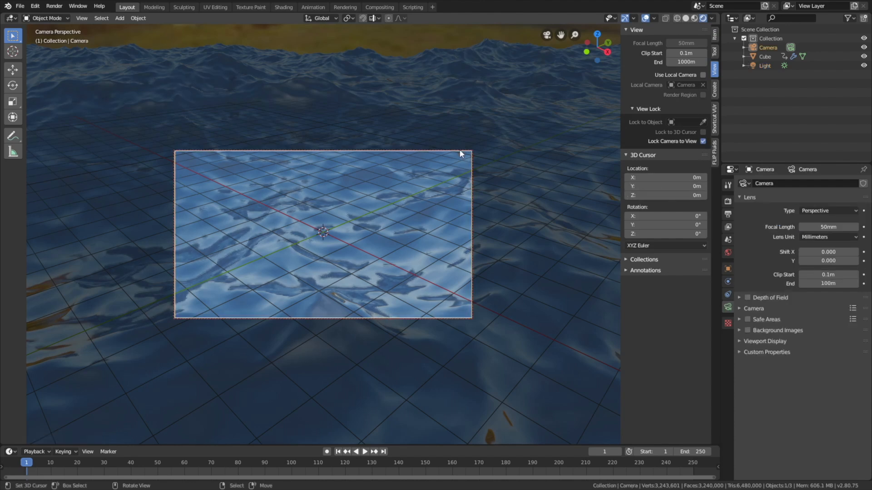
Set the camera's lens Clip End to 100000 m.
{"action": "left_click", "coordinate": [824, 284]}
{"action": "type", "text": "100000"}
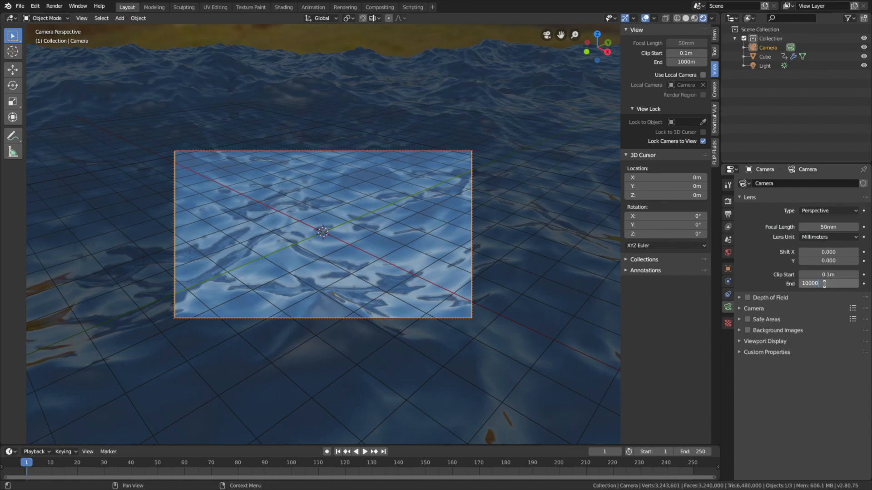
{"action": "key", "text": "Return"}
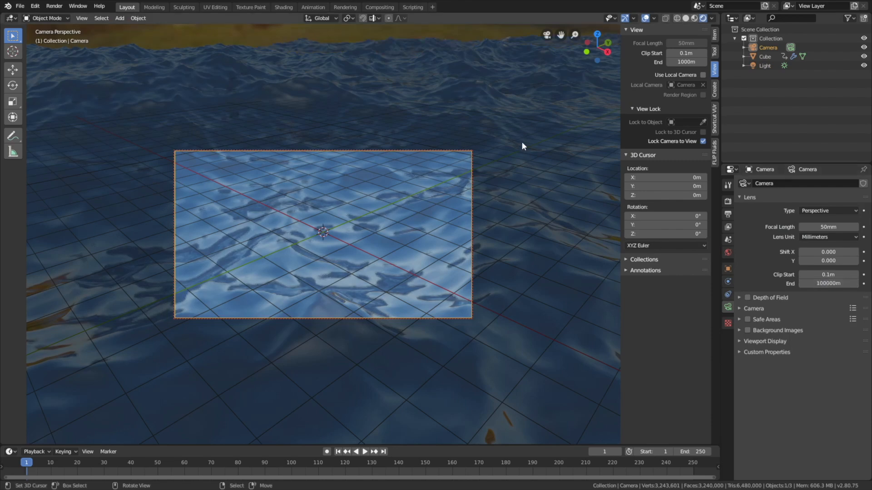
Pull the camera up and back so the ocean surface fills its frame, and turn off Lock Camera to View.
{"action": "middle_click_drag", "start_coordinate": [490, 160], "coordinate": [478, 200]}
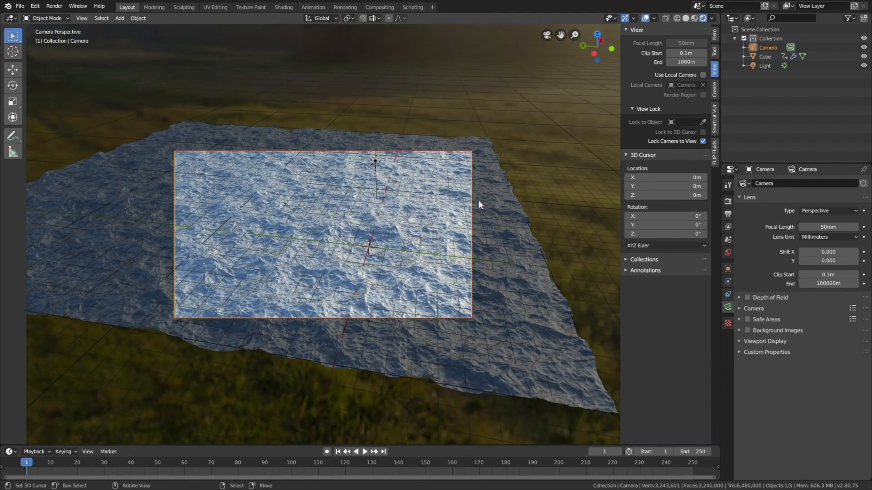
{"action": "left_click", "coordinate": [702, 141]}
{"action": "key", "text": "Home"}
{"action": "scroll", "coordinate": [356, 179], "scroll_direction": "down", "scroll_amount": 2}
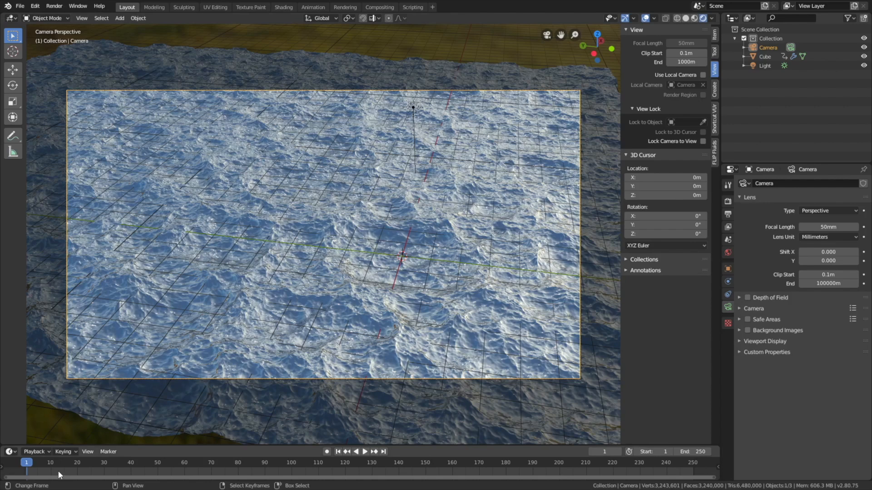
Play the wave animation to frame 14 and preview the ocean with overlays temporarily hidden, selecting the ocean mesh.
{"action": "key", "text": "space"}
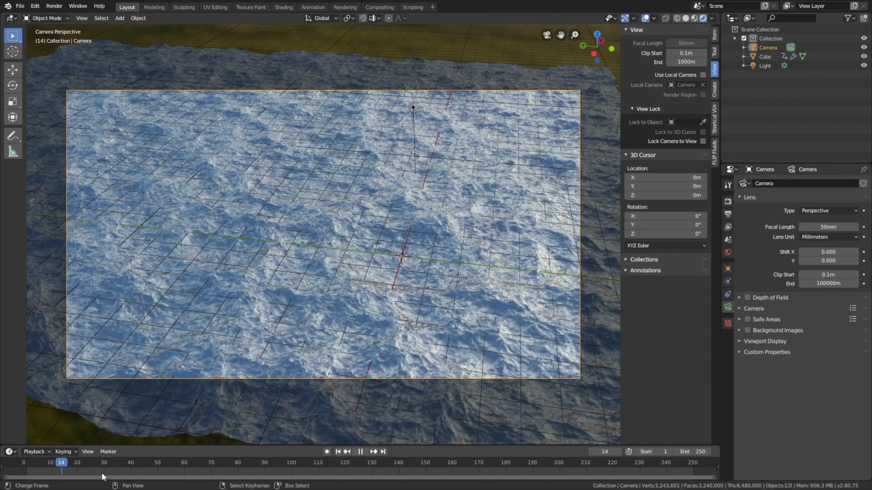
{"action": "key", "text": "space"}
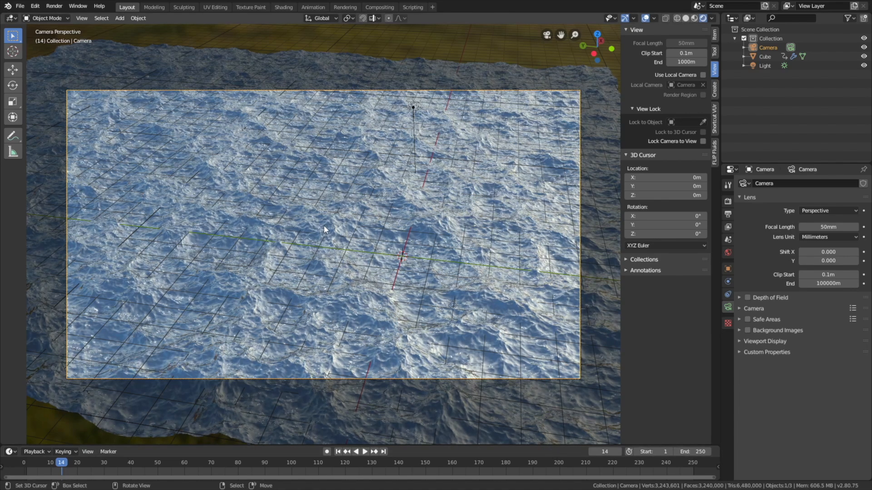
{"action": "left_click", "coordinate": [645, 19]}
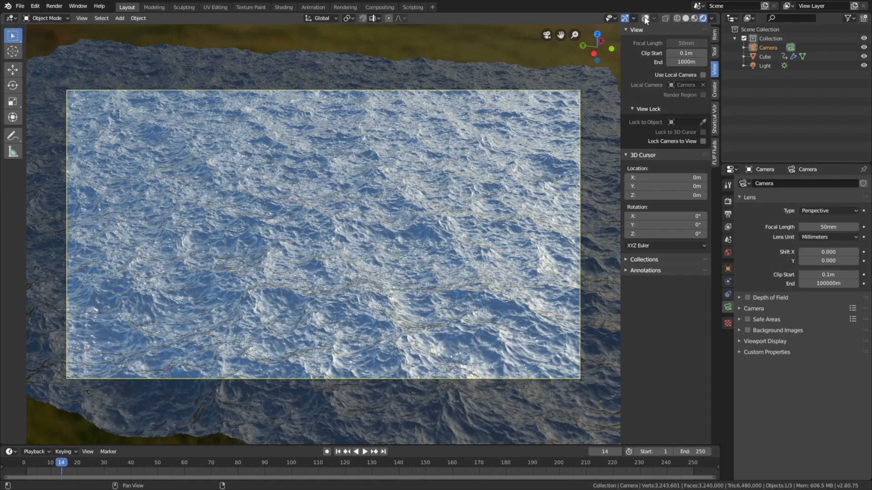
{"action": "left_click", "coordinate": [523, 144]}
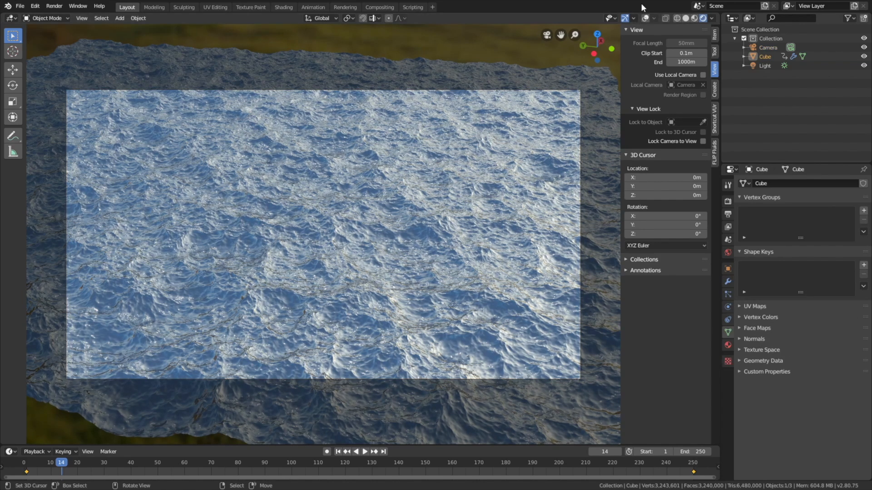
{"action": "left_click", "coordinate": [645, 18]}
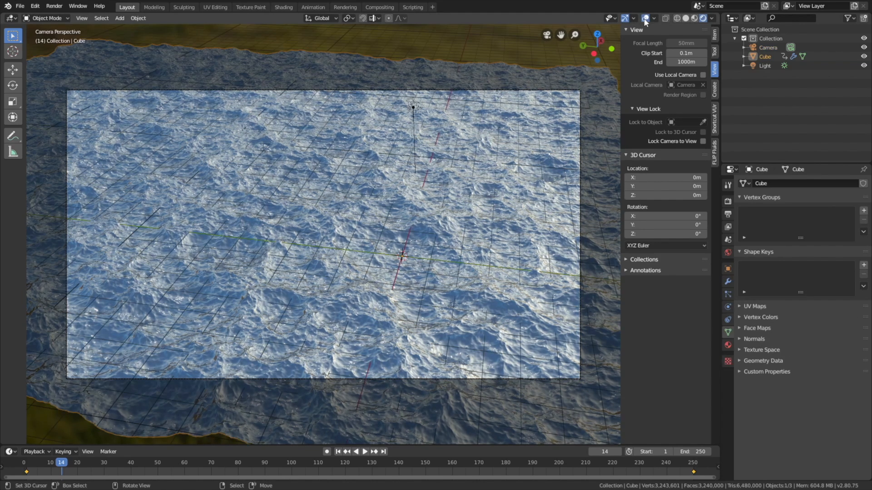
Raise the Ocean modifier's Resolution in stages, first to 40 and then to 50.
{"action": "left_click", "coordinate": [727, 282]}
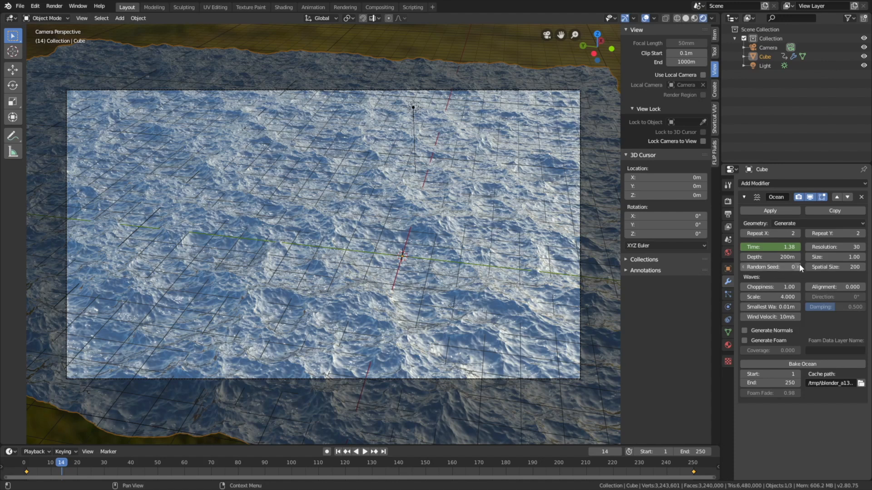
{"action": "left_click", "coordinate": [826, 249]}
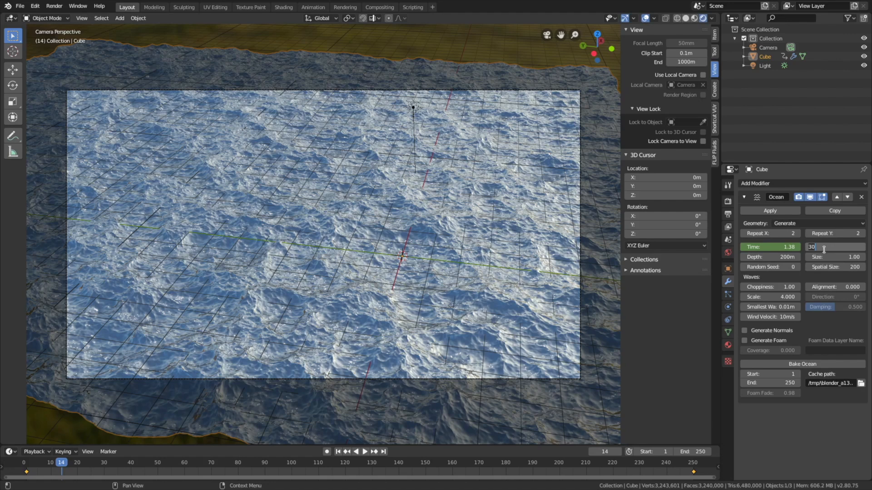
{"action": "type", "text": "40"}
{"action": "key", "text": "Return"}
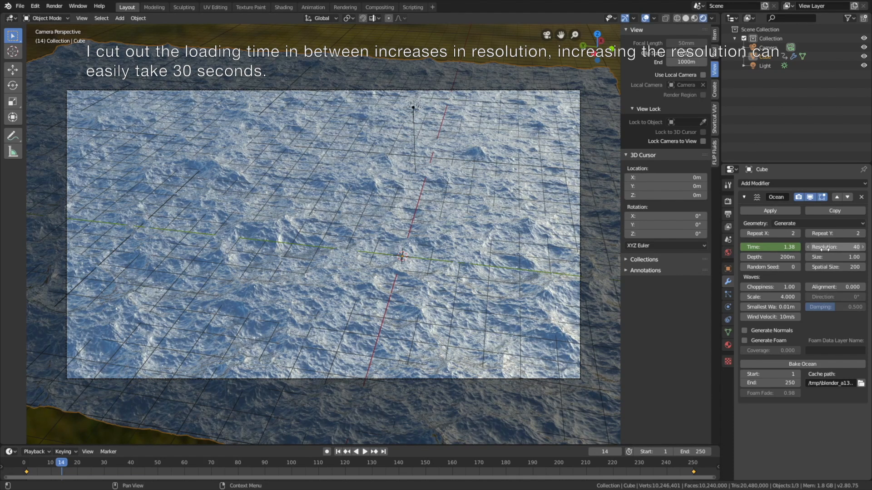
{"action": "left_click", "coordinate": [824, 248]}
{"action": "type", "text": "50"}
{"action": "key", "text": "Return"}
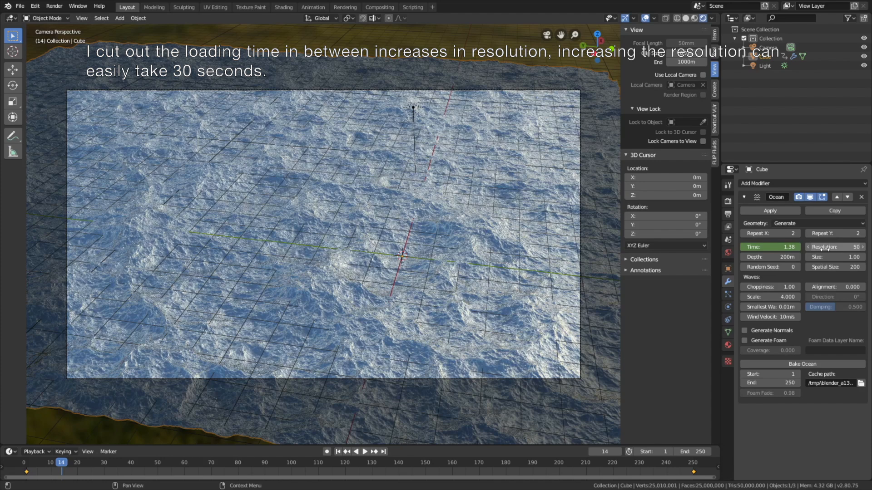
Hide the viewport overlays and try a wave Scale of 6 in the Ocean modifier.
{"action": "left_click", "coordinate": [649, 17]}
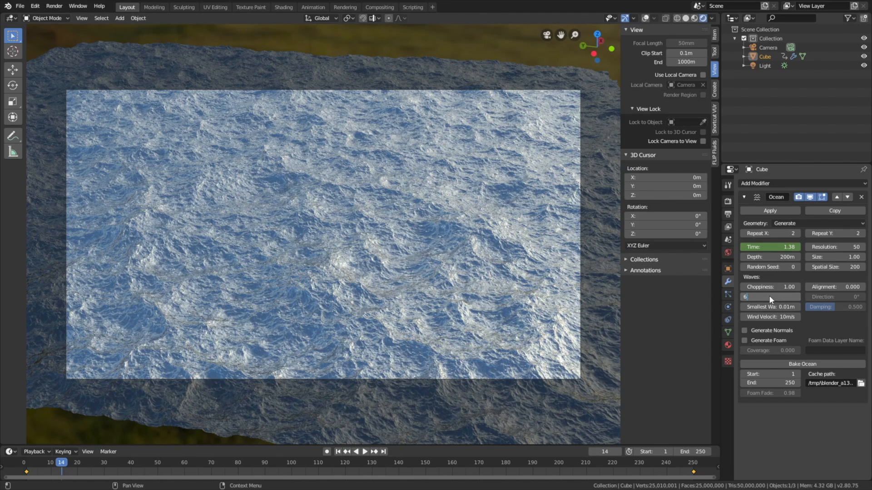
{"action": "key", "text": "Return"}
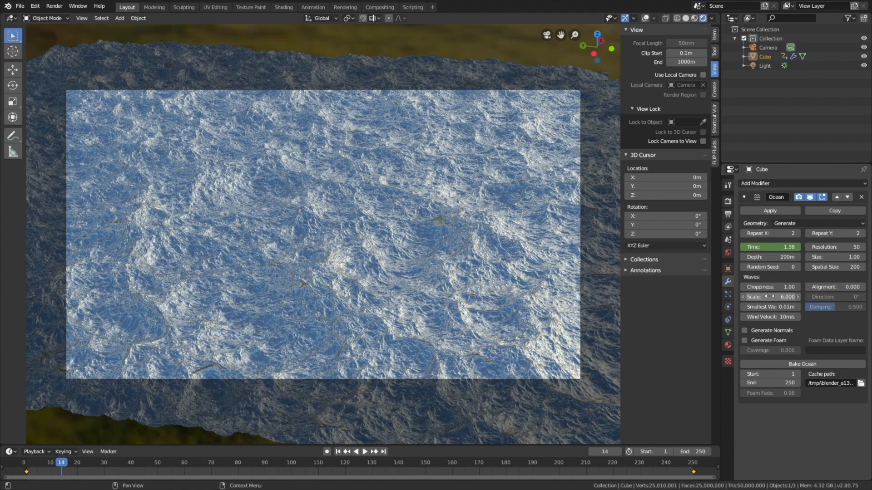
{"action": "key", "text": "Home"}
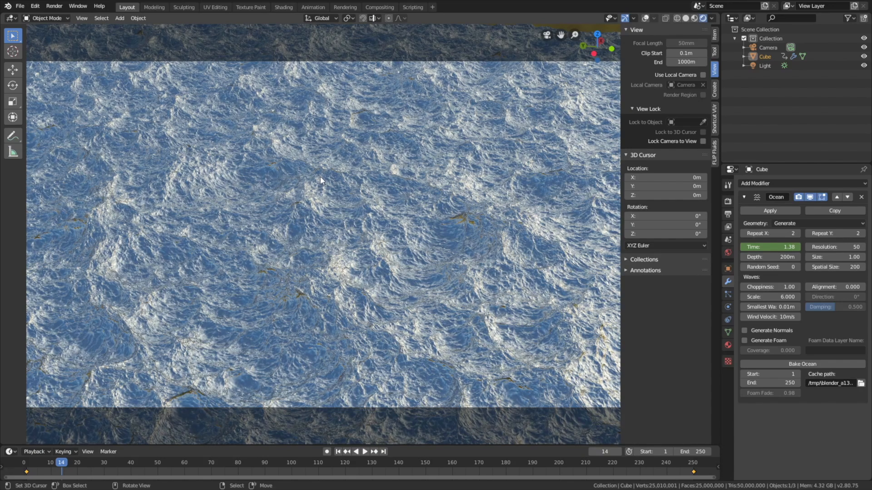
Set the Ocean modifier's wave Scale to 4 and switch the viewport to Solid shading.
{"action": "left_click", "coordinate": [770, 297]}
{"action": "type", "text": "4"}
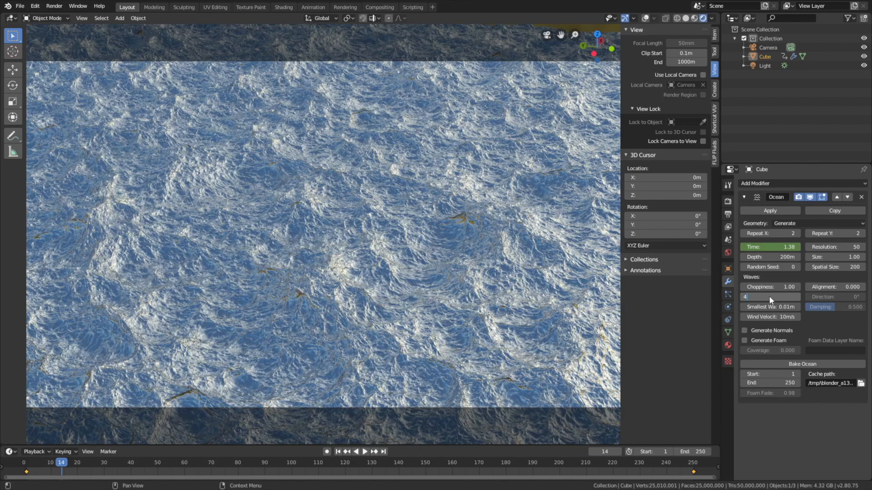
{"action": "key", "text": "Return"}
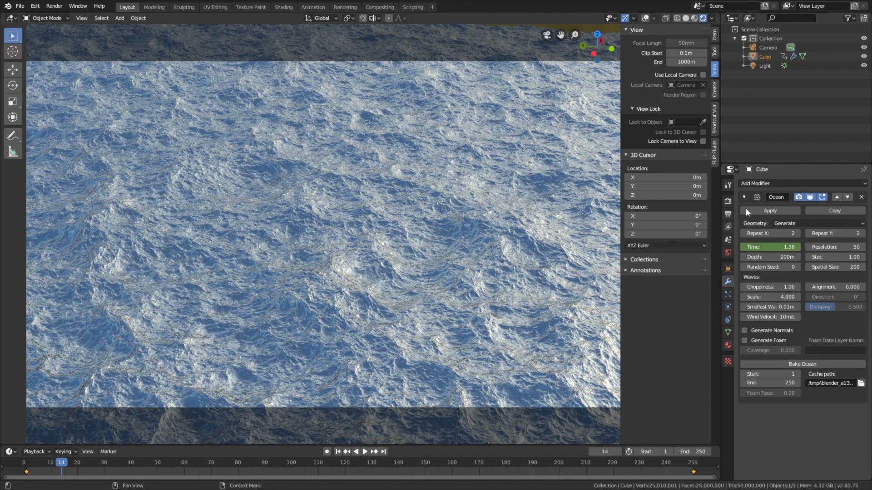
{"action": "left_click", "coordinate": [685, 18]}
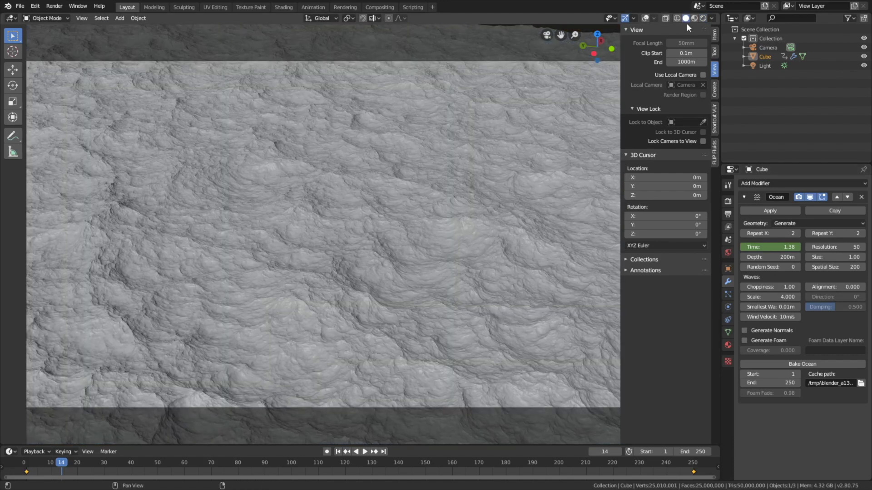
Set the scene's output frame rate to 30 fps.
{"action": "left_click", "coordinate": [729, 214]}
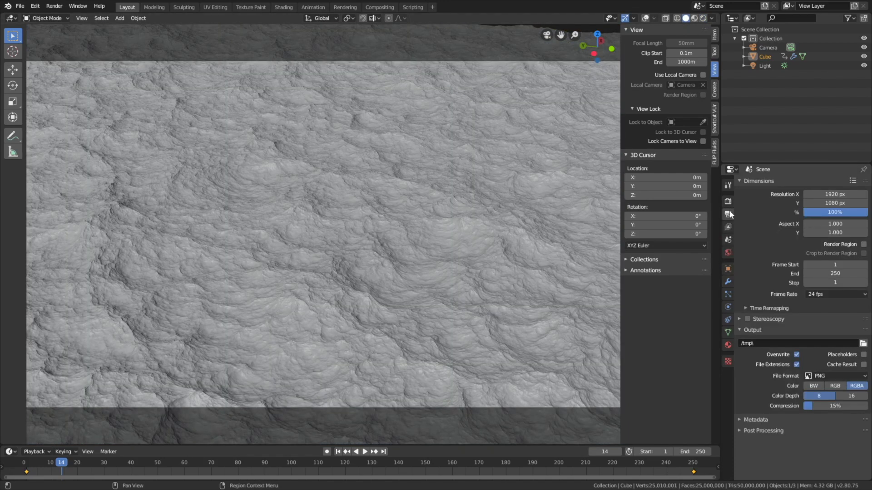
{"action": "left_click", "coordinate": [822, 293]}
{"action": "left_click", "coordinate": [820, 340]}
Browse for the render output location and create a folder named "Fluid final 2.8" in E:\tmp.
{"action": "left_click", "coordinate": [863, 343]}
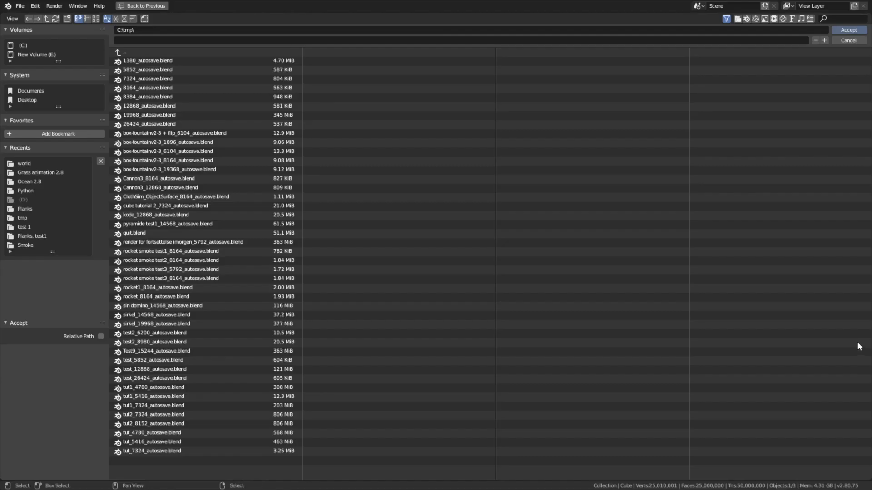
{"action": "left_click", "coordinate": [27, 54]}
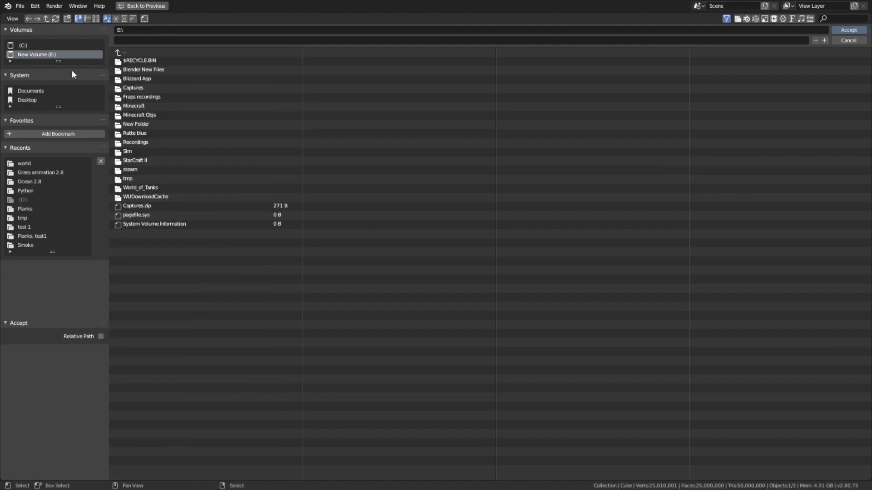
{"action": "left_click", "coordinate": [141, 177]}
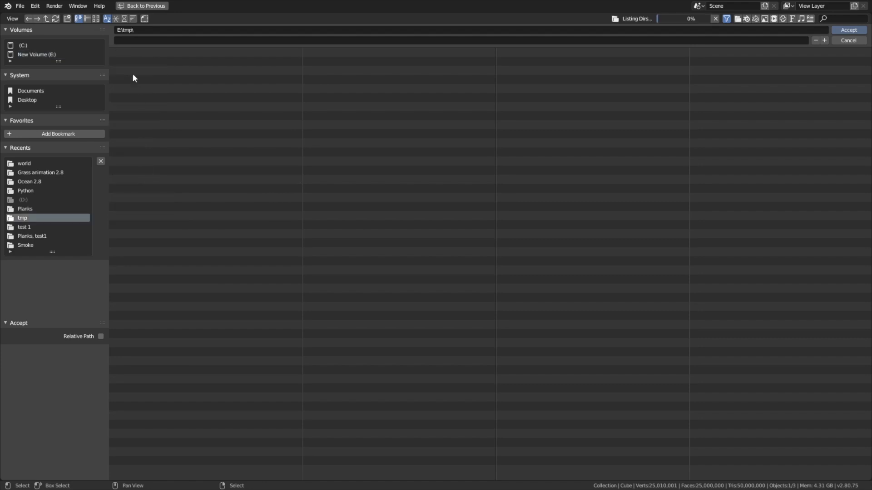
{"action": "left_click", "coordinate": [68, 20]}
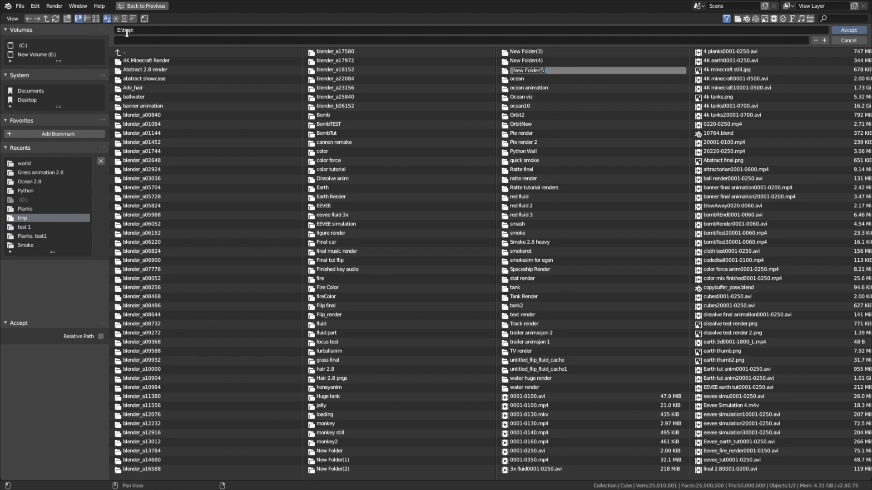
{"action": "type", "text": "Fl"}
{"action": "type", "text": "uid final 2.8"}
{"action": "key", "text": "Return"}
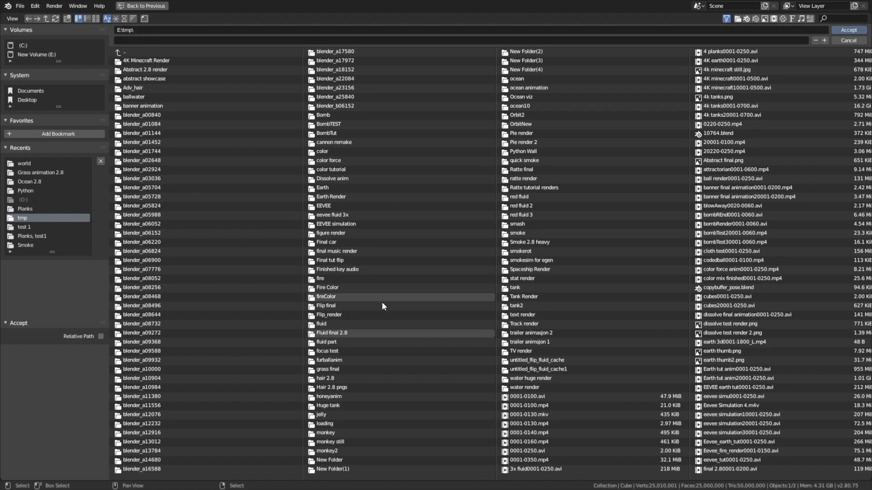
Set the render output to the "Fluid final 2.8" folder with the file name "tut".
{"action": "double_click", "coordinate": [392, 333]}
{"action": "left_click", "coordinate": [175, 40]}
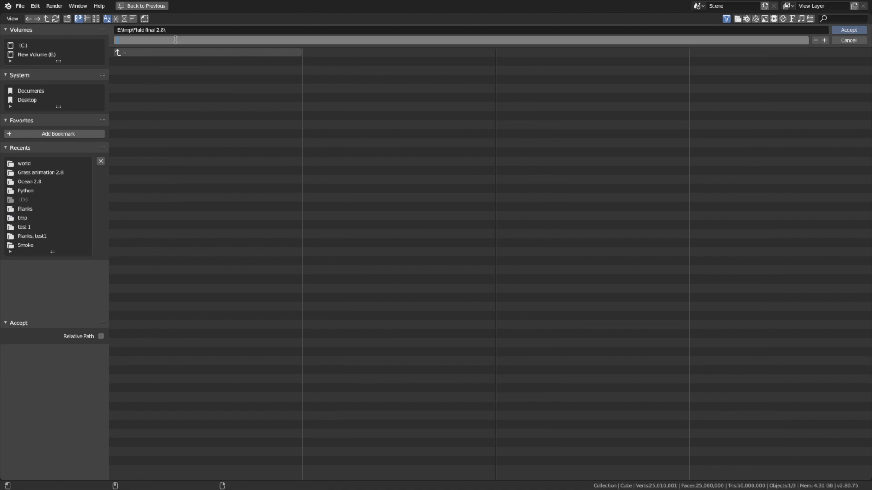
{"action": "type", "text": "tut"}
{"action": "key", "text": "Return"}
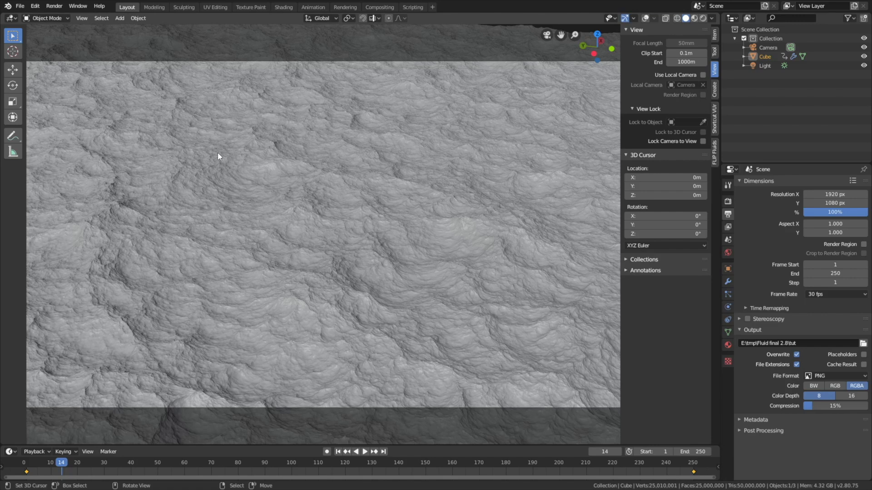
Set the render display mode to Image Editor, and render frame 14 to inspect the waves up close.
{"action": "scroll", "coordinate": [218, 156], "scroll_direction": "down", "scroll_amount": 1}
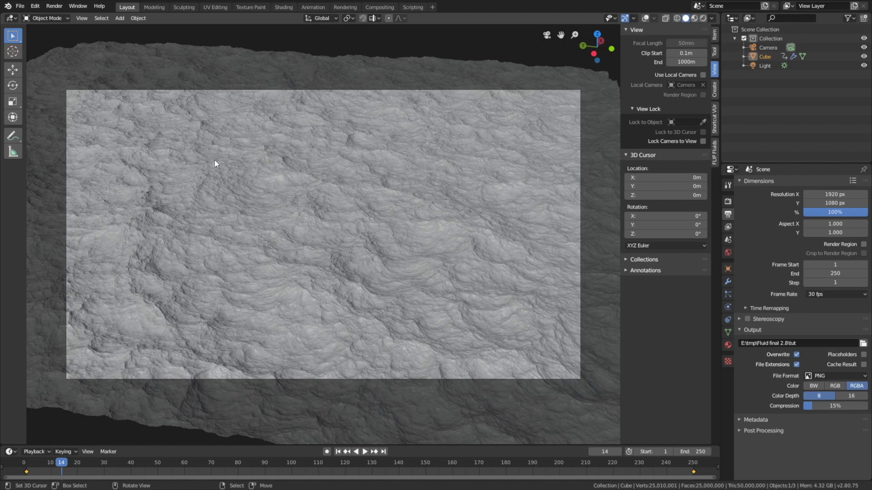
{"action": "left_click", "coordinate": [54, 6]}
{"action": "mouse_move", "coordinate": [75, 74]}
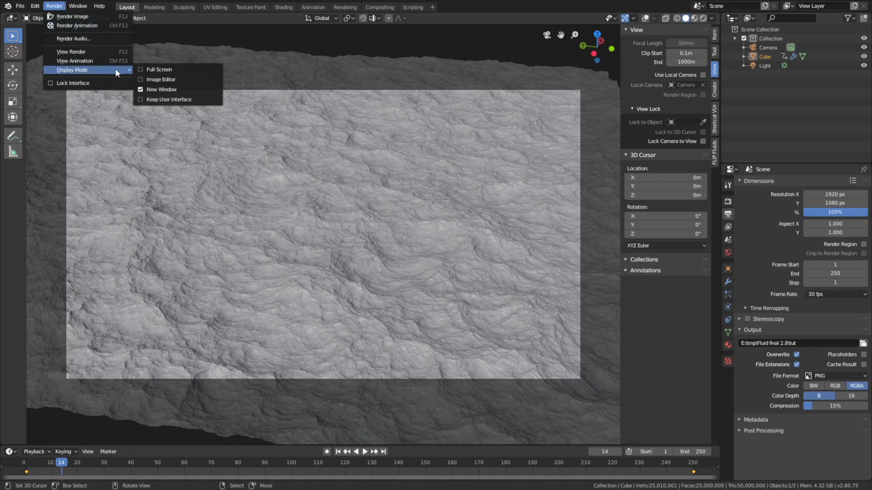
{"action": "left_click", "coordinate": [162, 80]}
{"action": "left_click", "coordinate": [50, 7]}
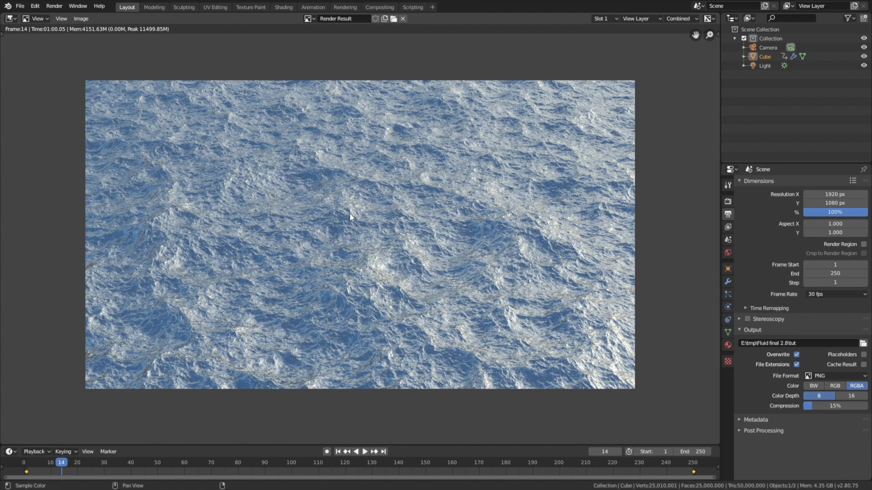
{"action": "scroll", "coordinate": [350, 217], "scroll_direction": "up", "scroll_amount": 2}
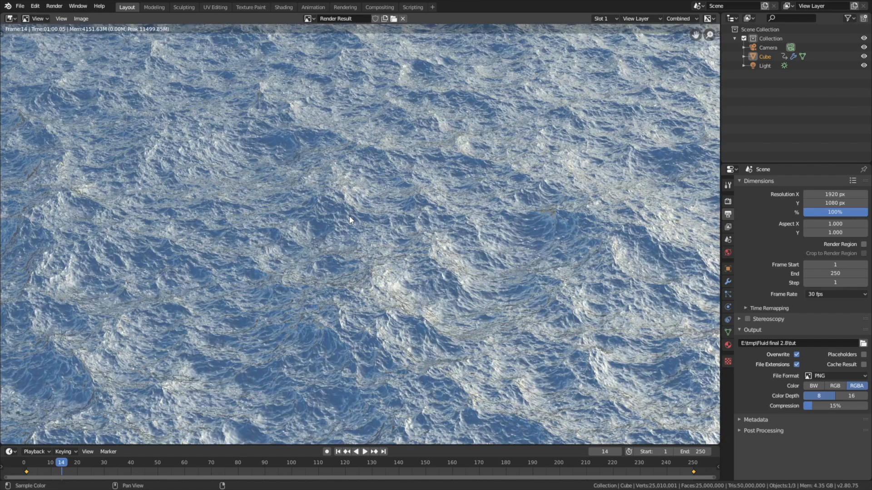
{"action": "scroll", "coordinate": [348, 218], "scroll_direction": "down", "scroll_amount": 2}
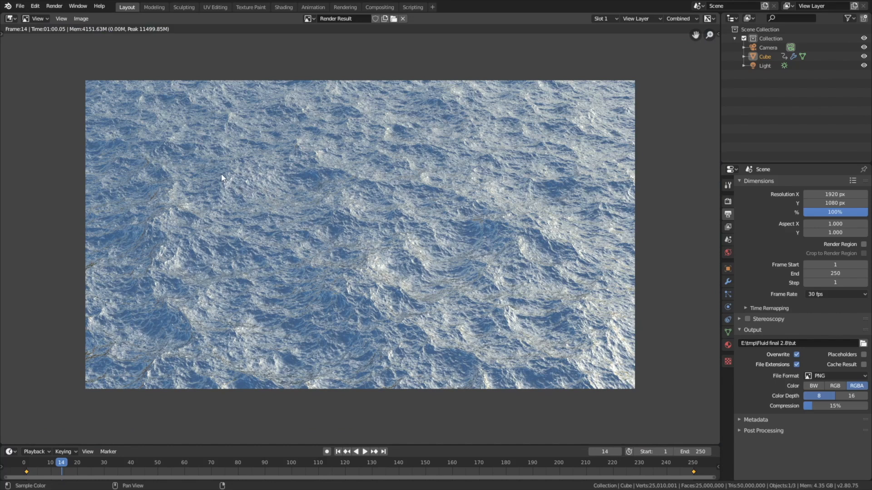
Change the render result area back to the 3D Viewport and show it in Rendered shading.
{"action": "left_click", "coordinate": [10, 19]}
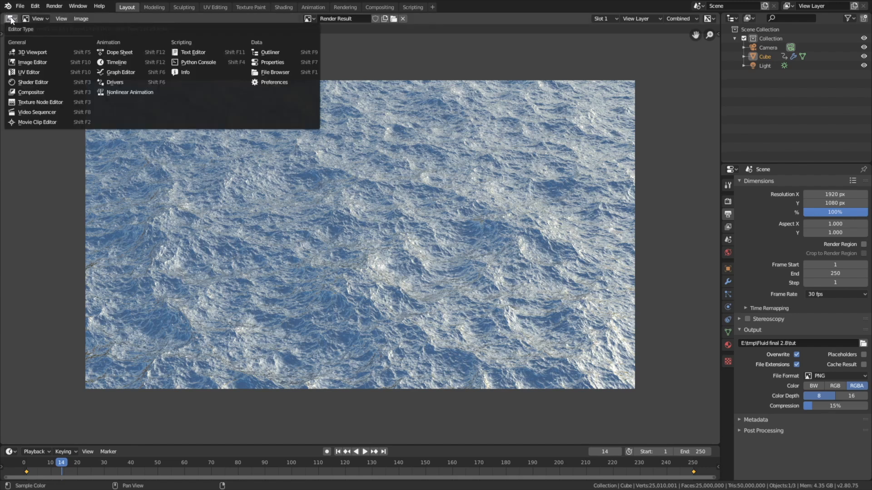
{"action": "left_click", "coordinate": [41, 53]}
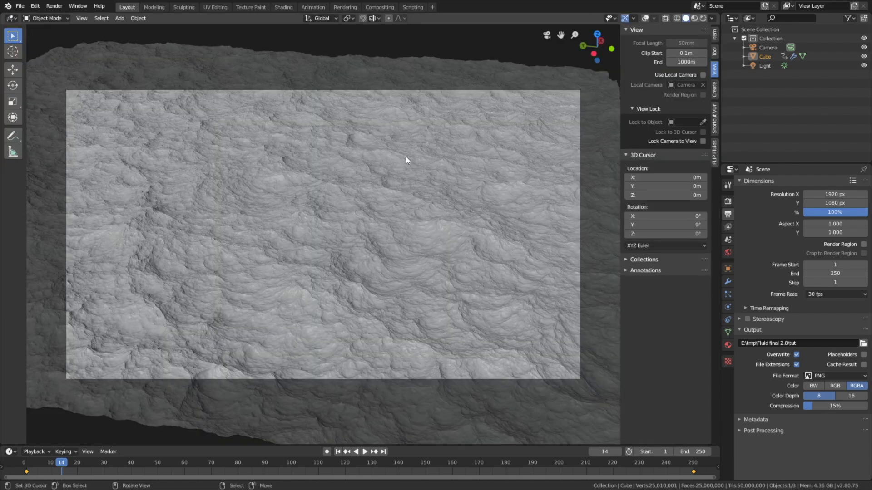
{"action": "left_click", "coordinate": [703, 18]}
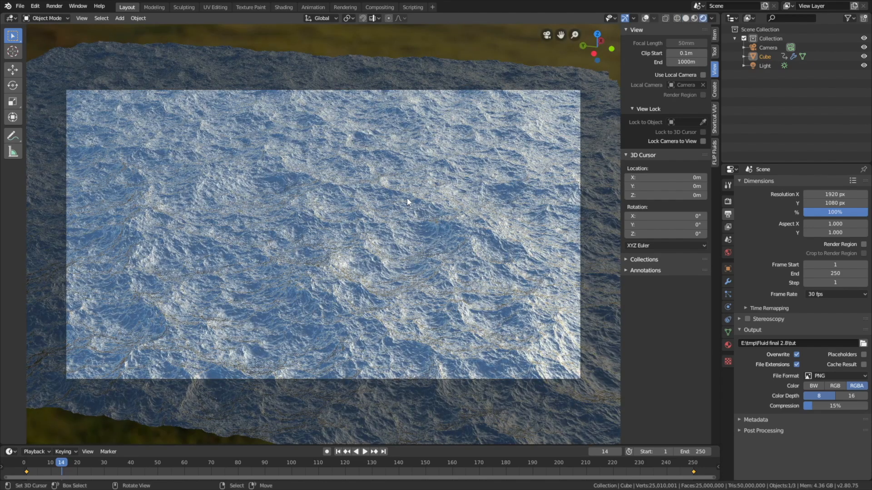
Reframe the camera over the waves with Lock Camera to View temporarily enabled, and render the animation.
{"action": "middle_click_drag", "start_coordinate": [407, 198], "coordinate": [371, 172], "text": "shift"}
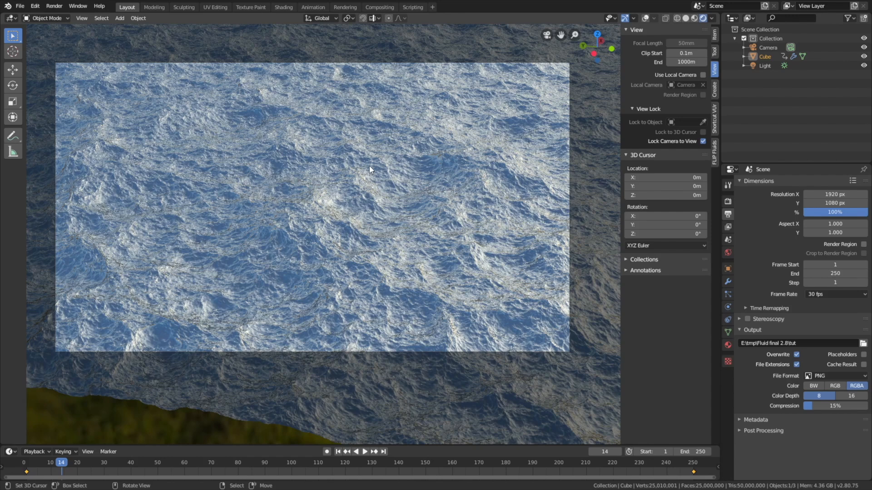
{"action": "middle_click_drag", "start_coordinate": [369, 165], "coordinate": [378, 191], "text": "ctrl"}
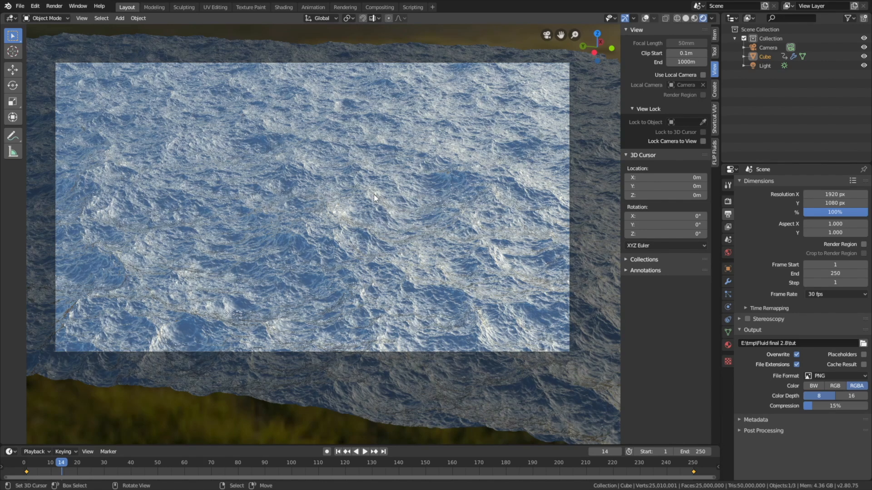
{"action": "left_click", "coordinate": [54, 5]}
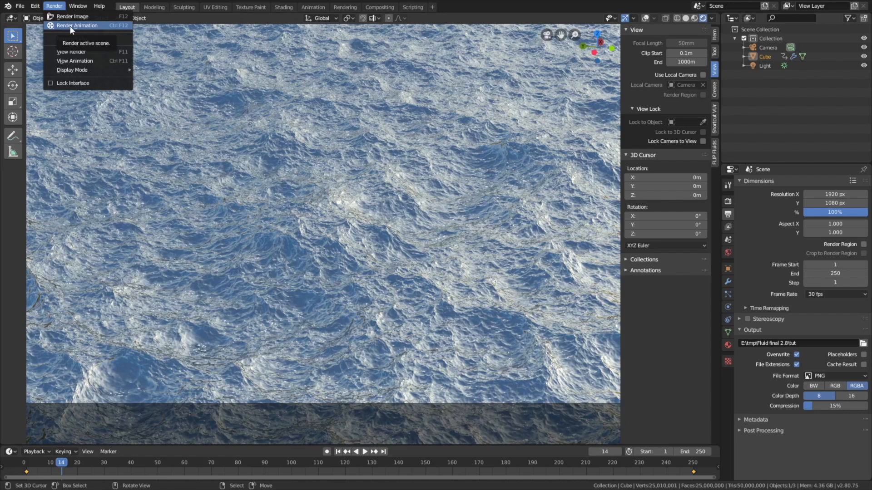
{"action": "left_click", "coordinate": [71, 26]}
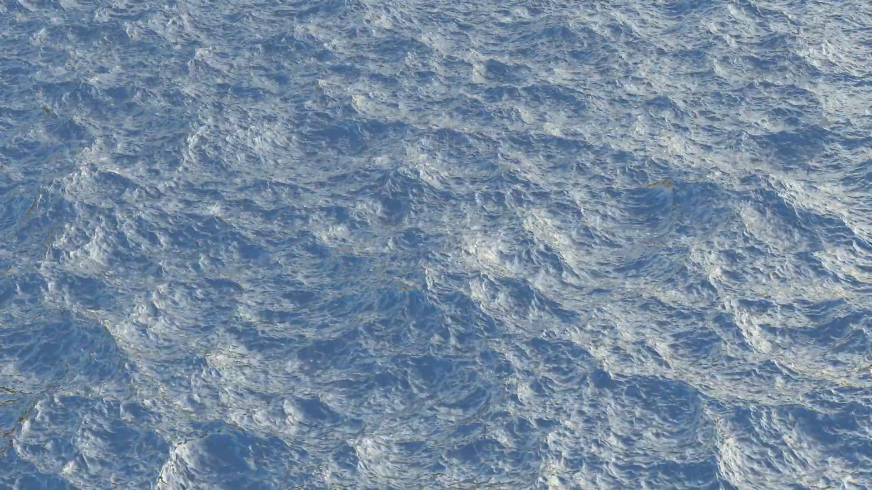